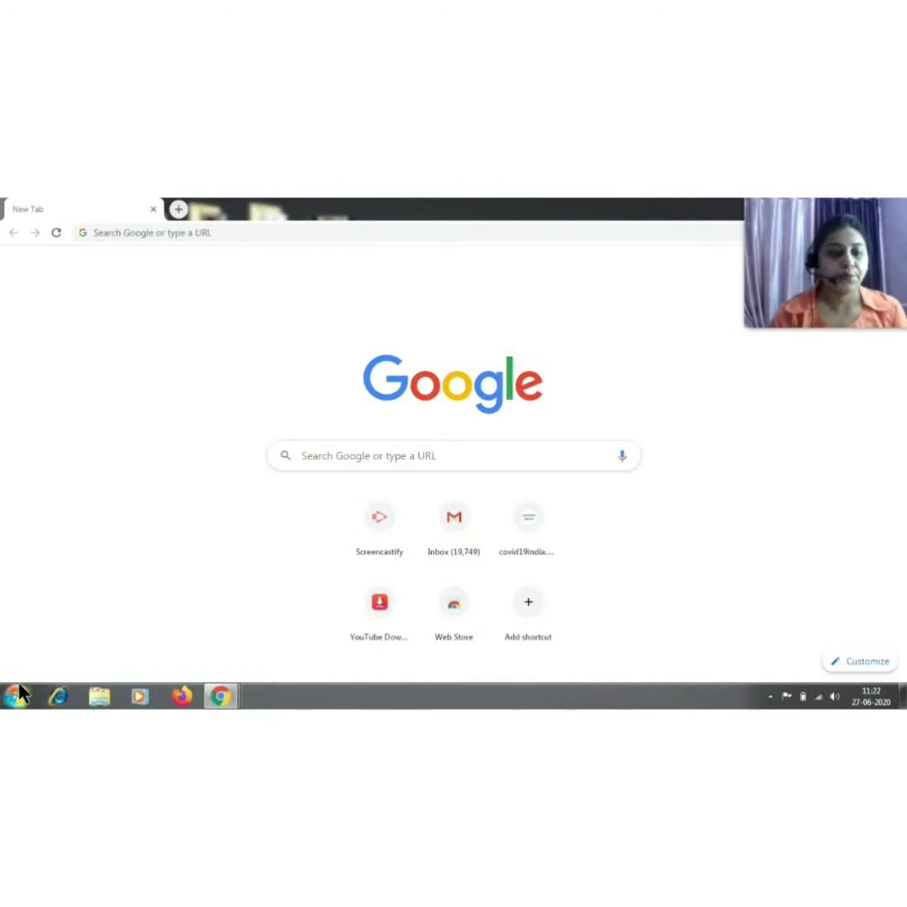
# Step: Launch Microsoft Office Excel 2007 by searching 'exc' in the Start menu
pyautogui.click(16, 695)
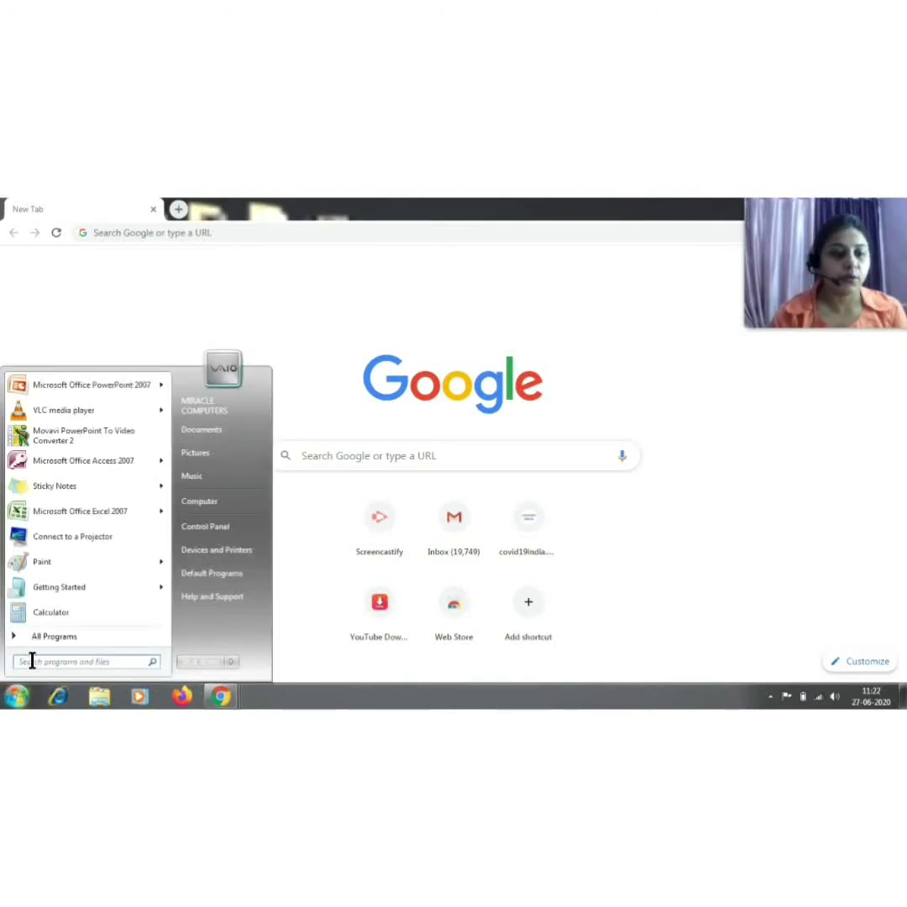
pyautogui.click(32, 661)
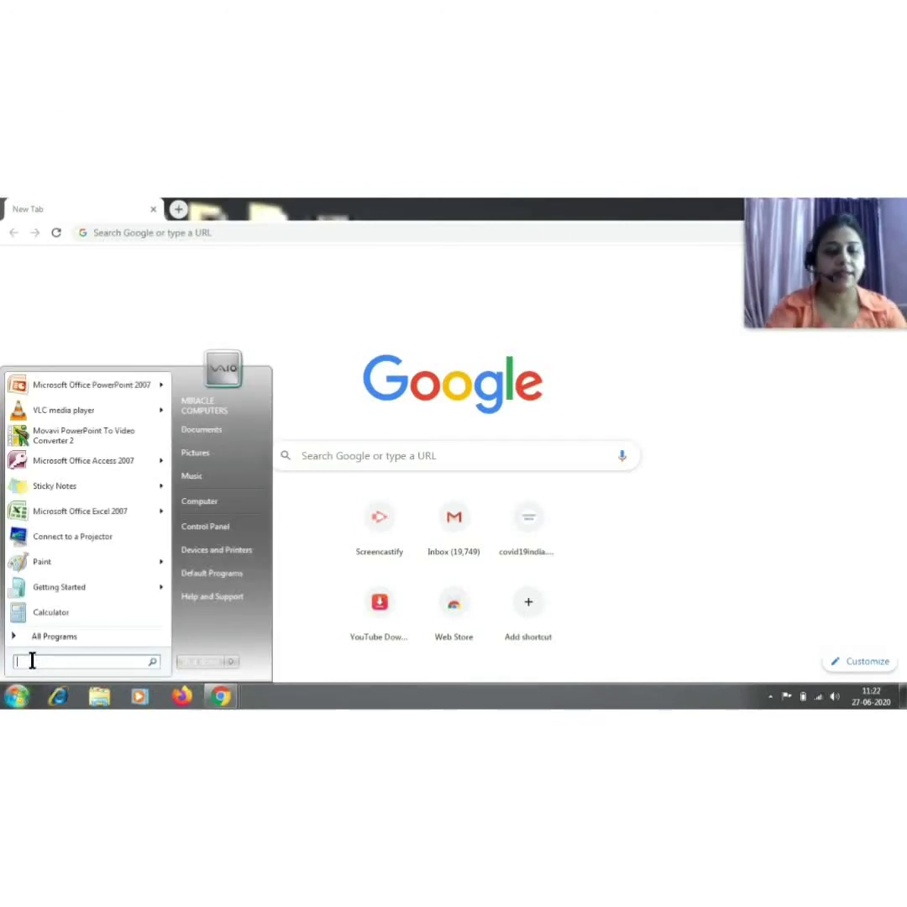
pyautogui.write('exc')
pyautogui.press('Return')
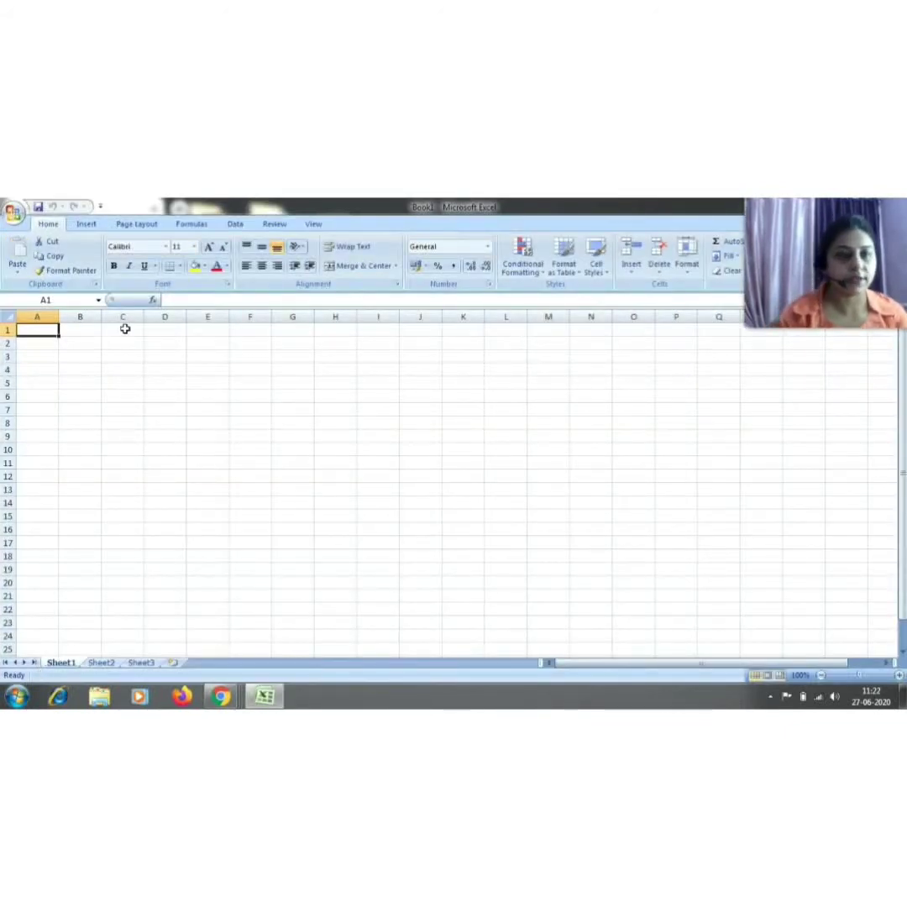
# Step: Enter jan 1000, feb 2000 and march 2900 in rows 1–3 of columns A and B
pyautogui.write('jan')
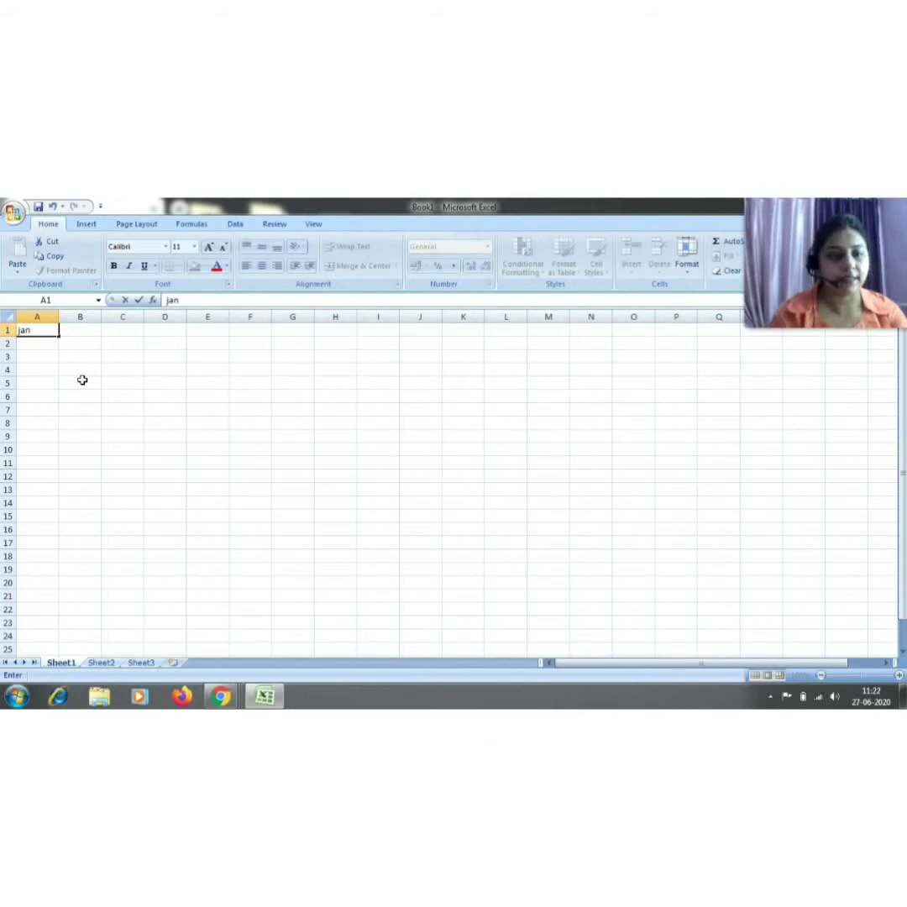
pyautogui.press('Tab')
pyautogui.write('1000')
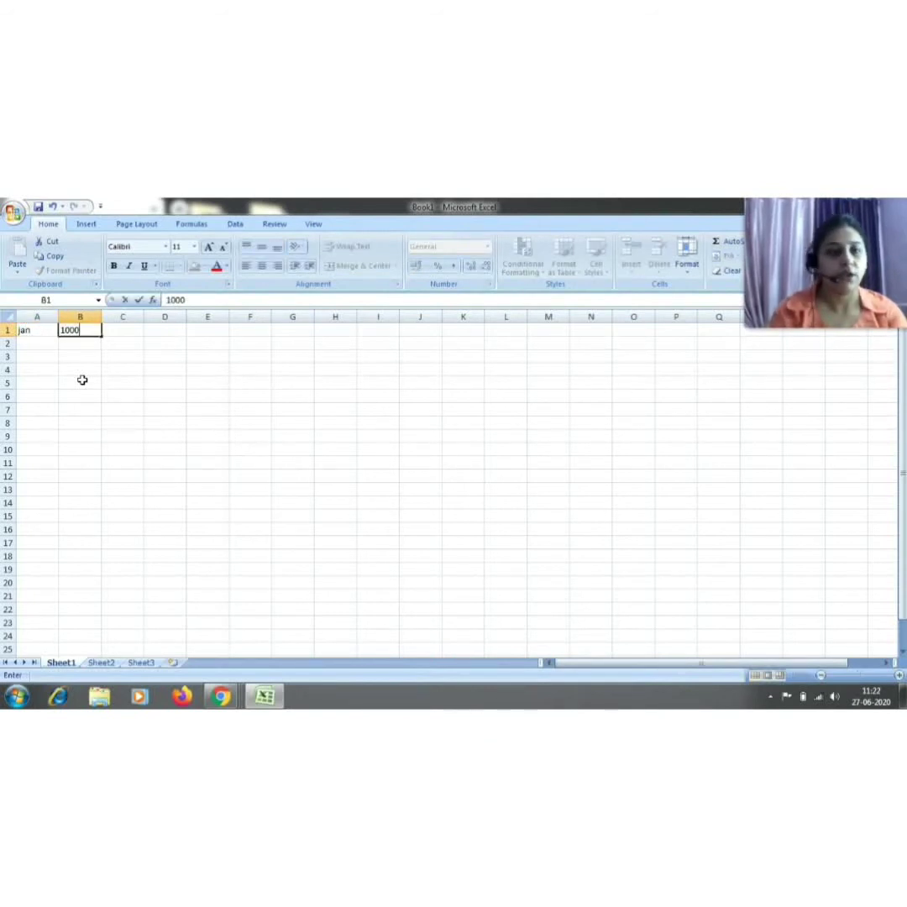
pyautogui.press('Return')
pyautogui.press('Left')
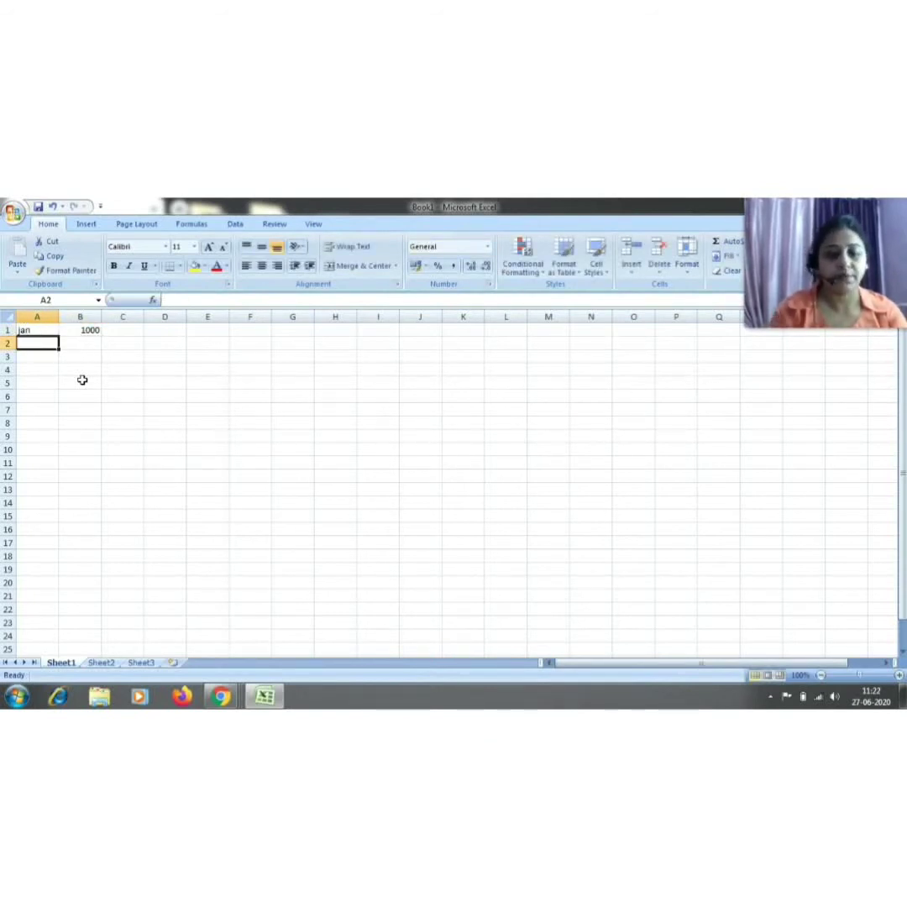
pyautogui.write('feb')
pyautogui.press('Tab')
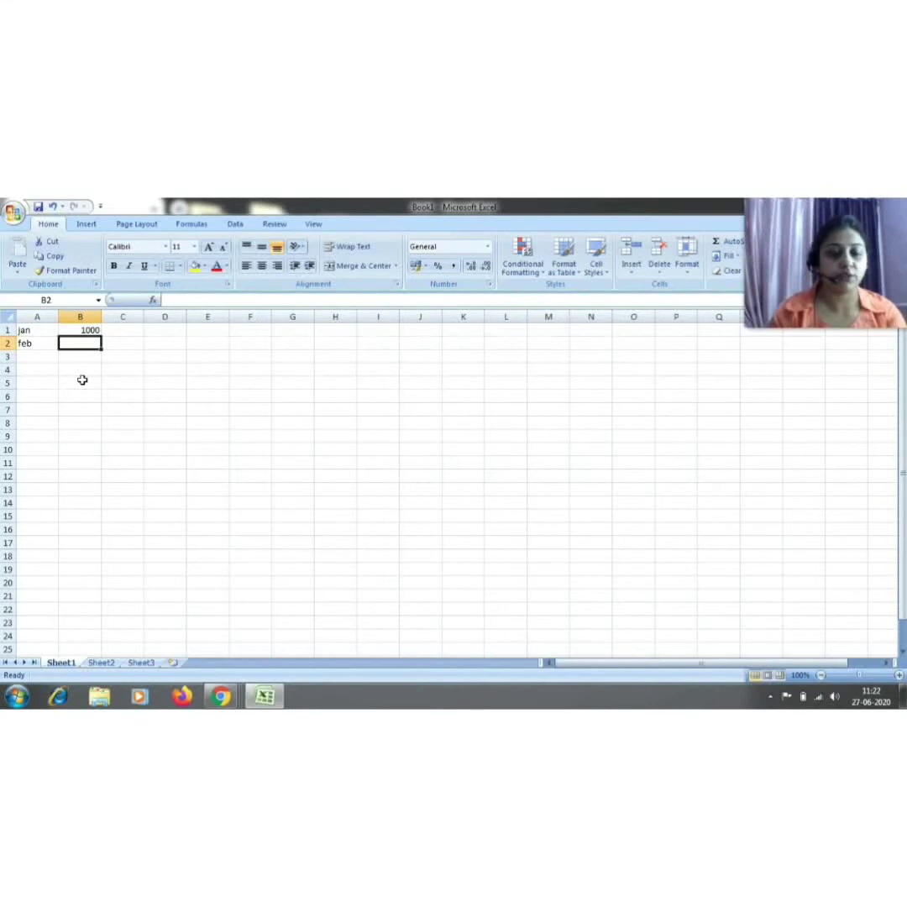
pyautogui.write('2000')
pyautogui.press('Return')
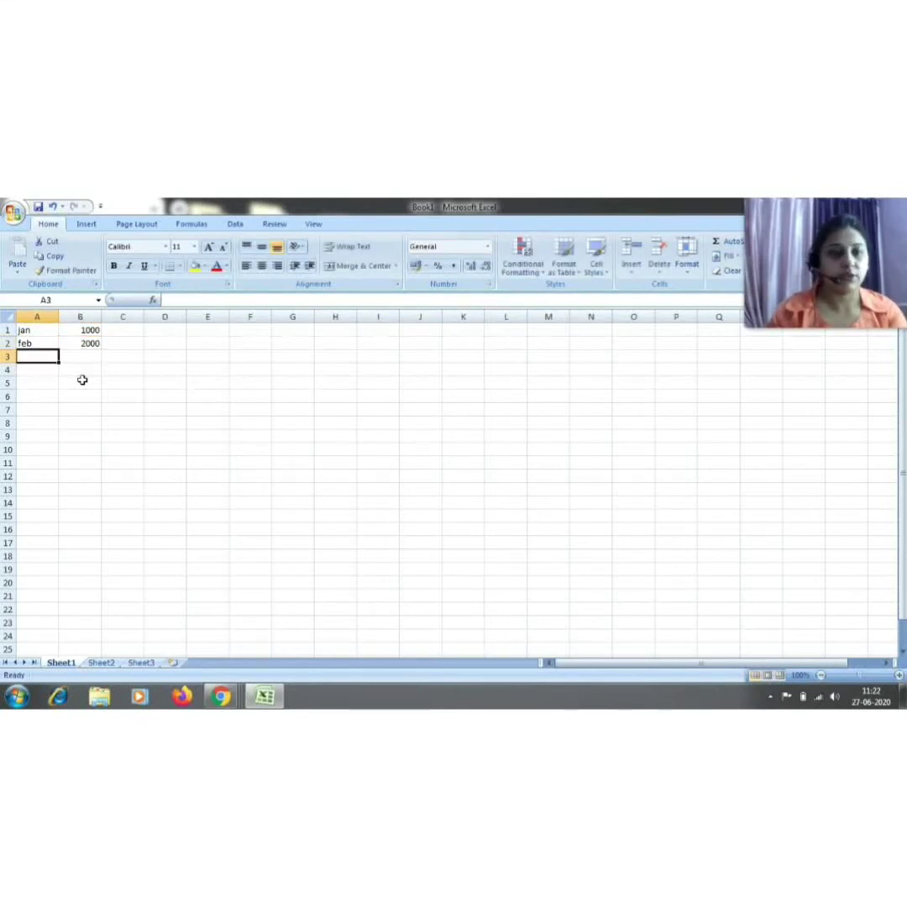
pyautogui.write('marc')
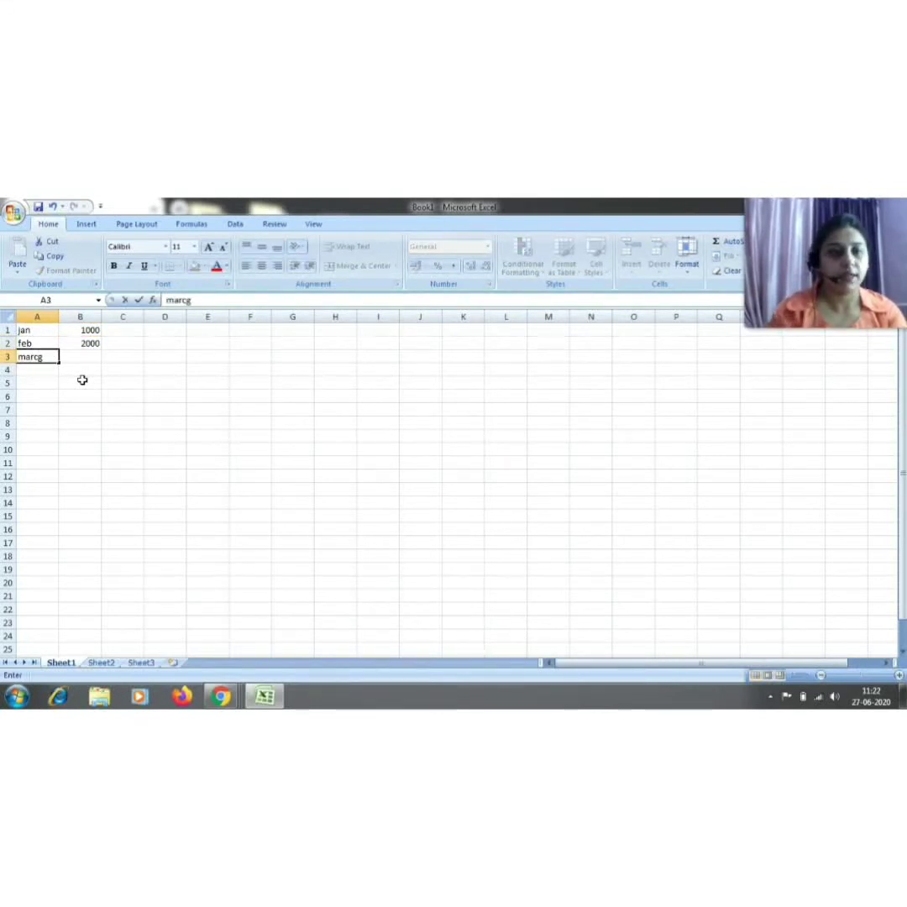
pyautogui.write('h')
pyautogui.press('Tab')
pyautogui.write('2')
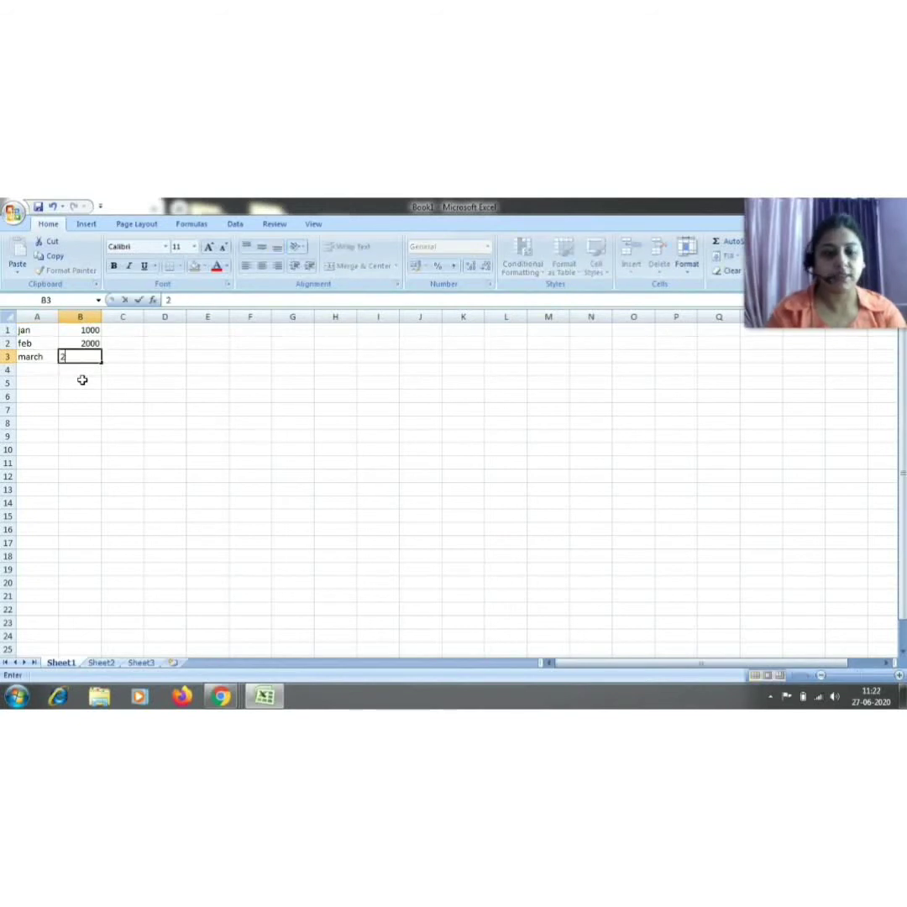
pyautogui.write('900')
pyautogui.press('Tab')
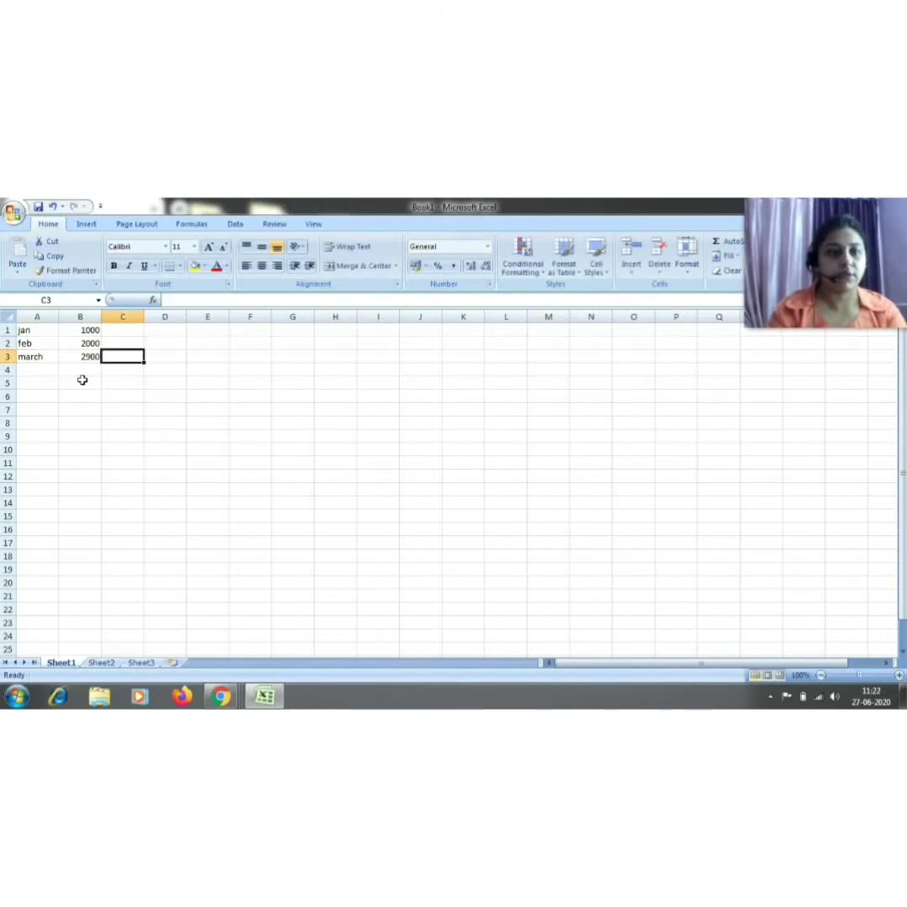
pyautogui.press('Down')
pyautogui.press('Home')
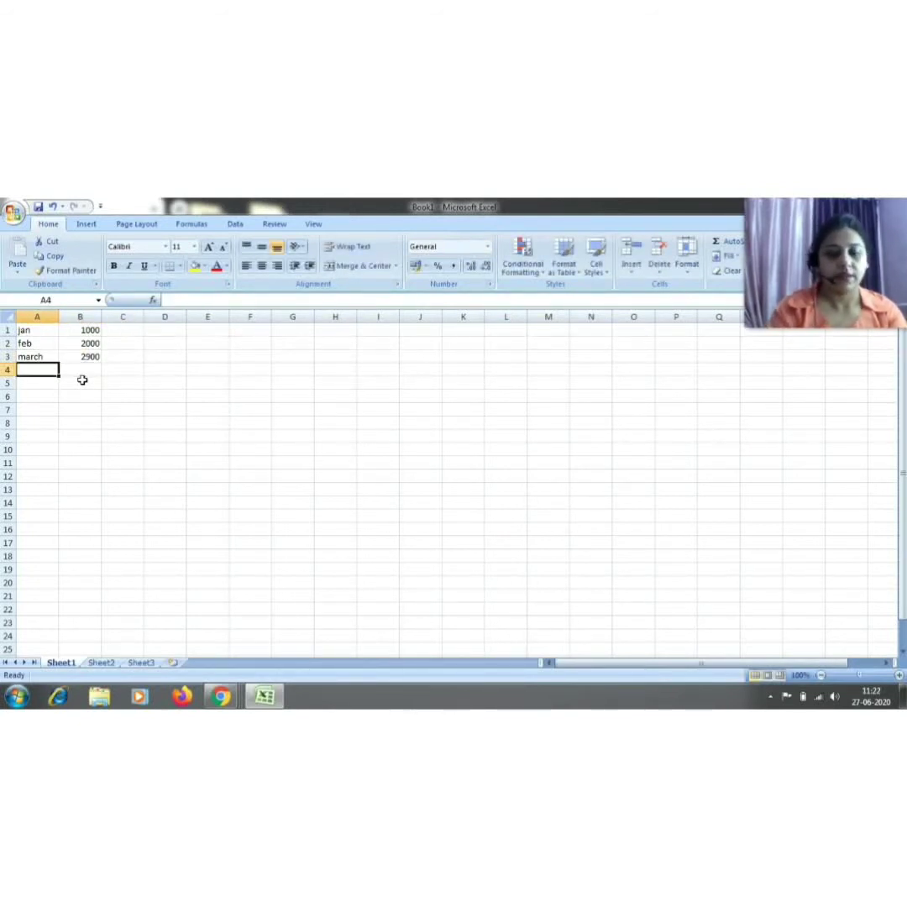
# Step: Enter april 100, may and june 500 in rows 4–6, correcting the misspelled June label
pyautogui.write('april')
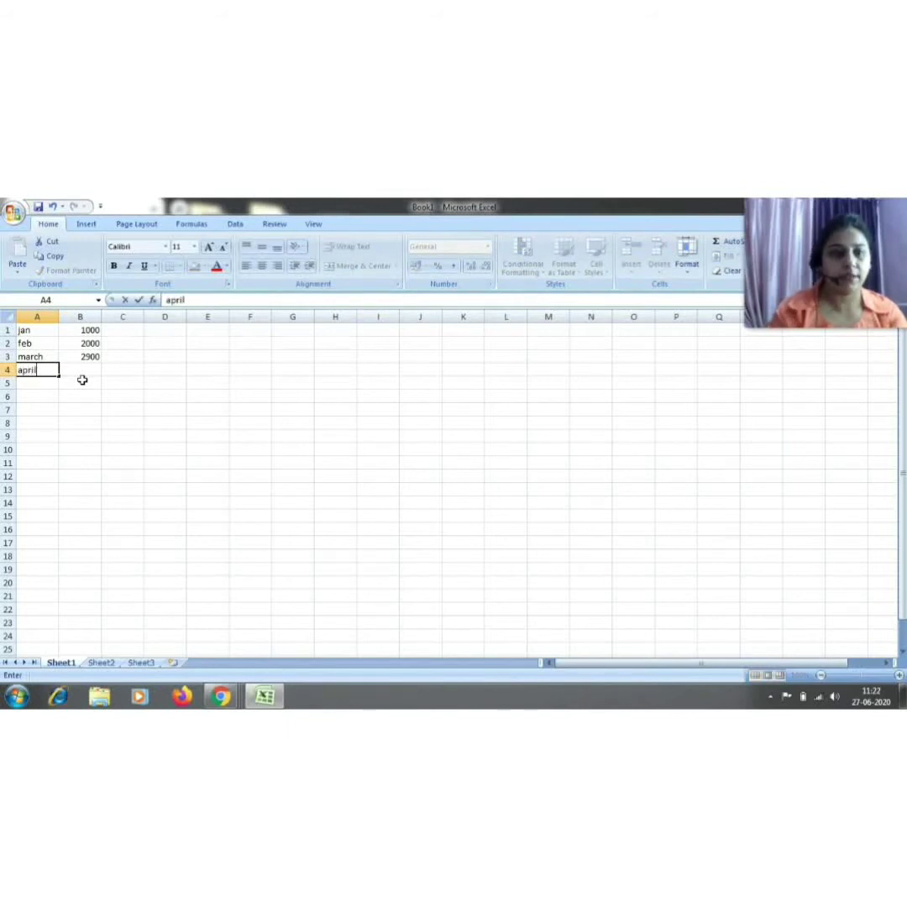
pyautogui.press('Tab')
pyautogui.write('100')
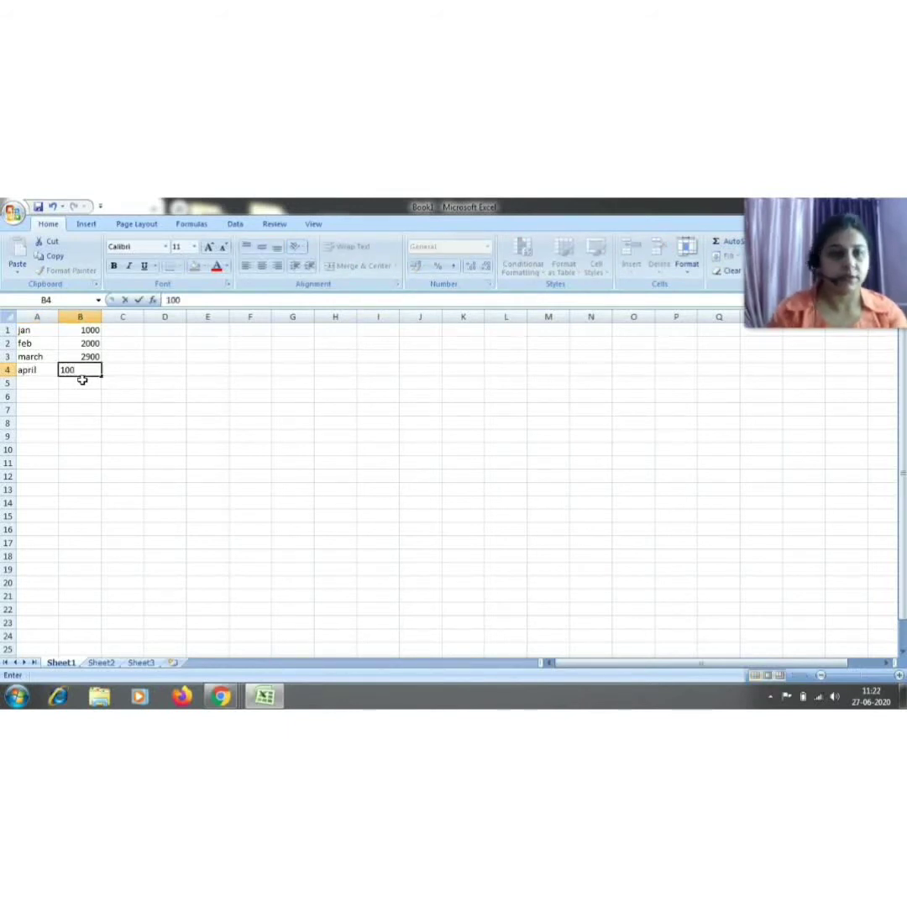
pyautogui.press('Return')
pyautogui.write('may')
pyautogui.press('Tab')
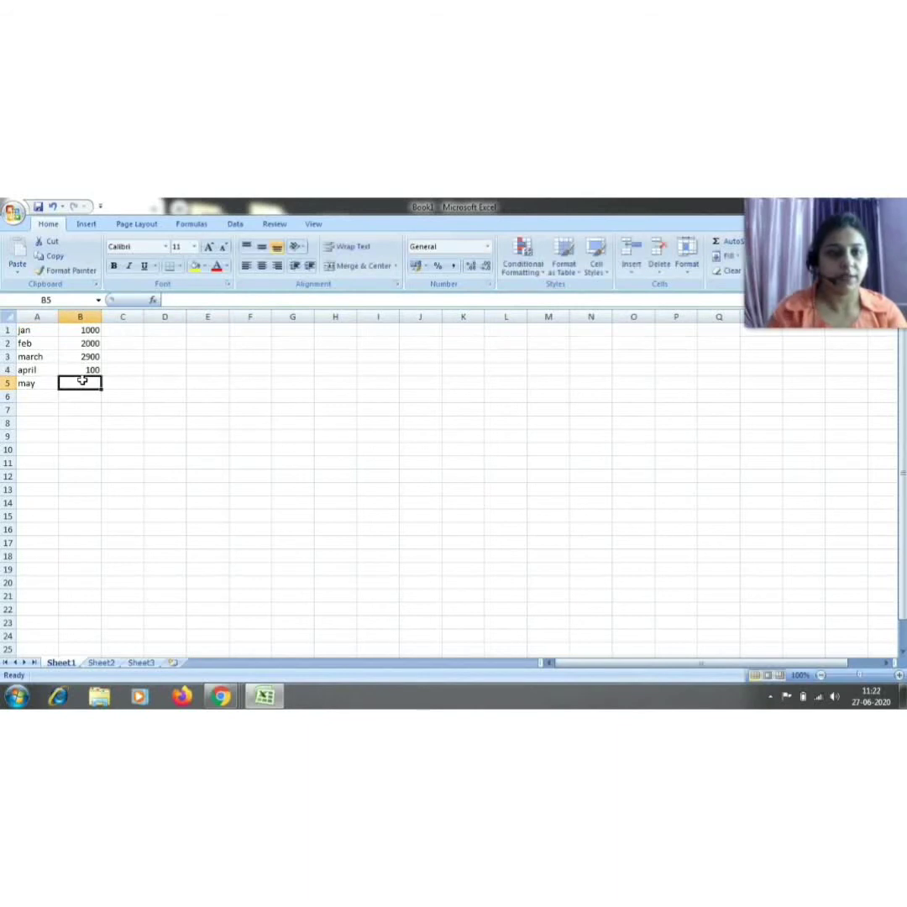
pyautogui.write('3000')
pyautogui.press('Return')
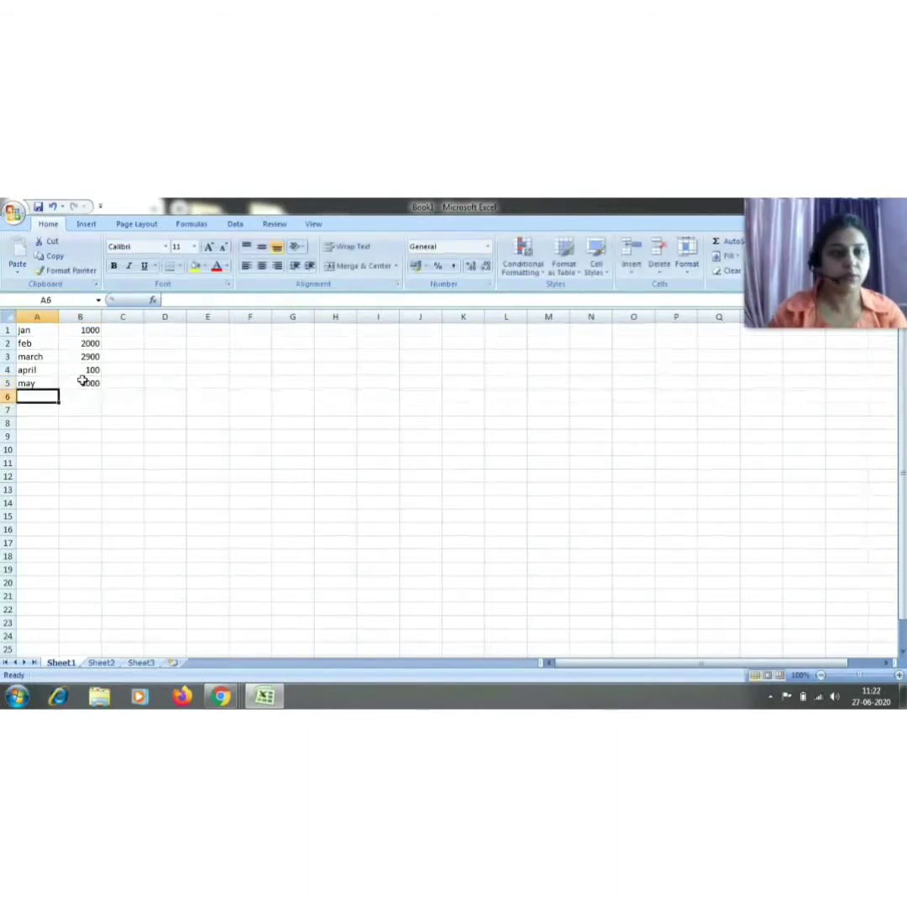
pyautogui.write('jaune')
pyautogui.press('BackSpace')
pyautogui.press('BackSpace')
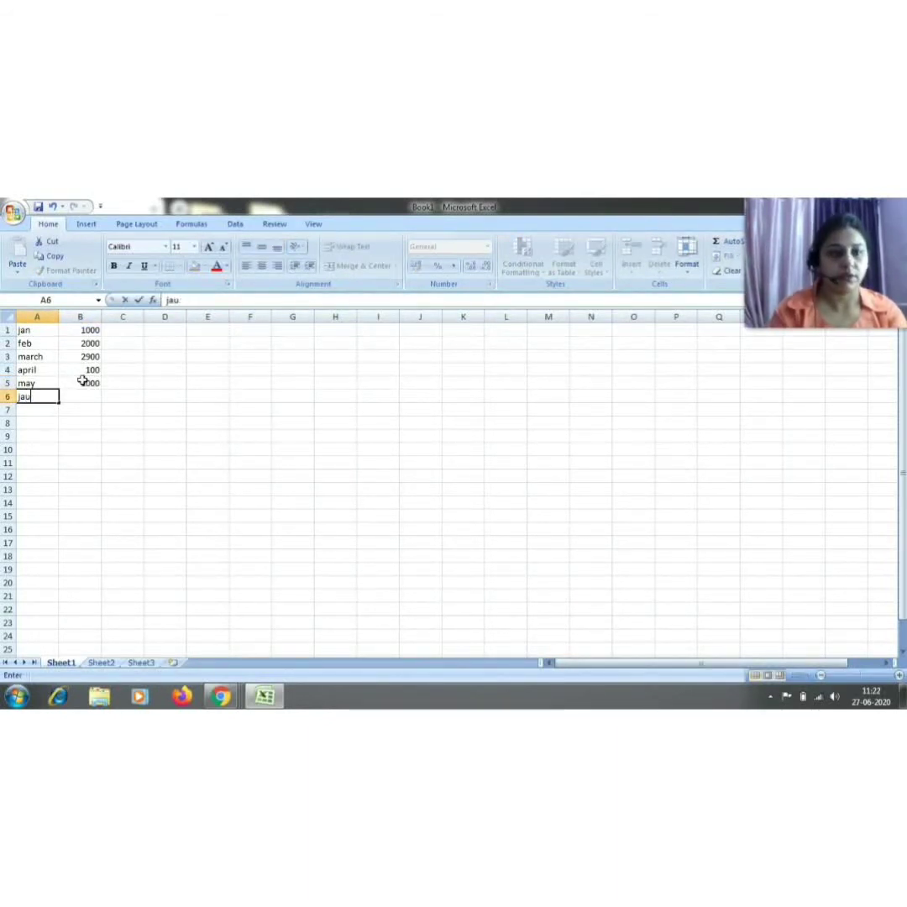
pyautogui.press('BackSpace')
pyautogui.press('BackSpace')
pyautogui.write('une')
pyautogui.press('BackSpace')
pyautogui.press('BackSpace')
pyautogui.press('BackSpace')
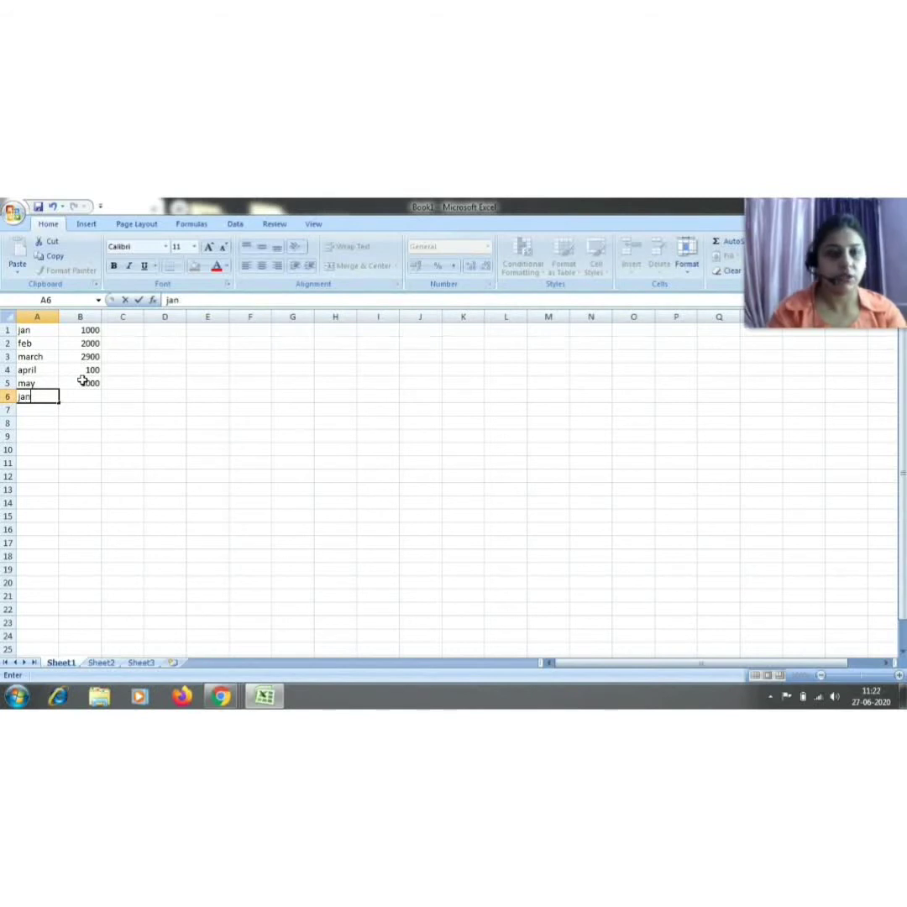
pyautogui.write('une')
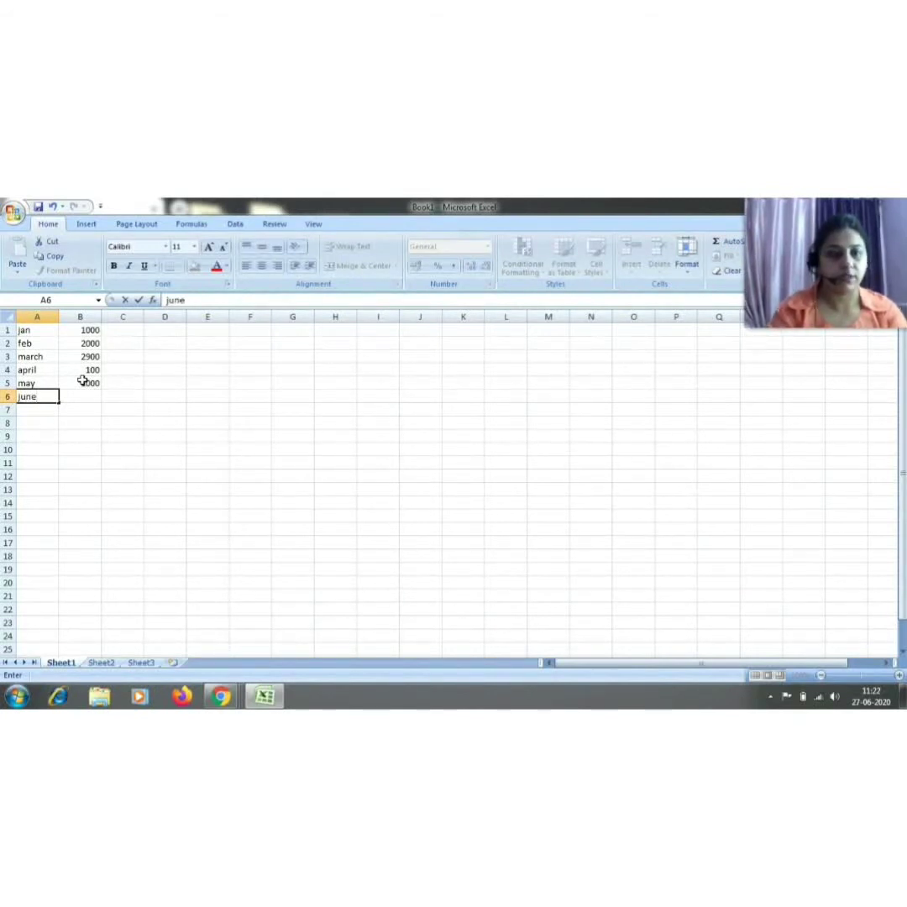
pyautogui.write('500')
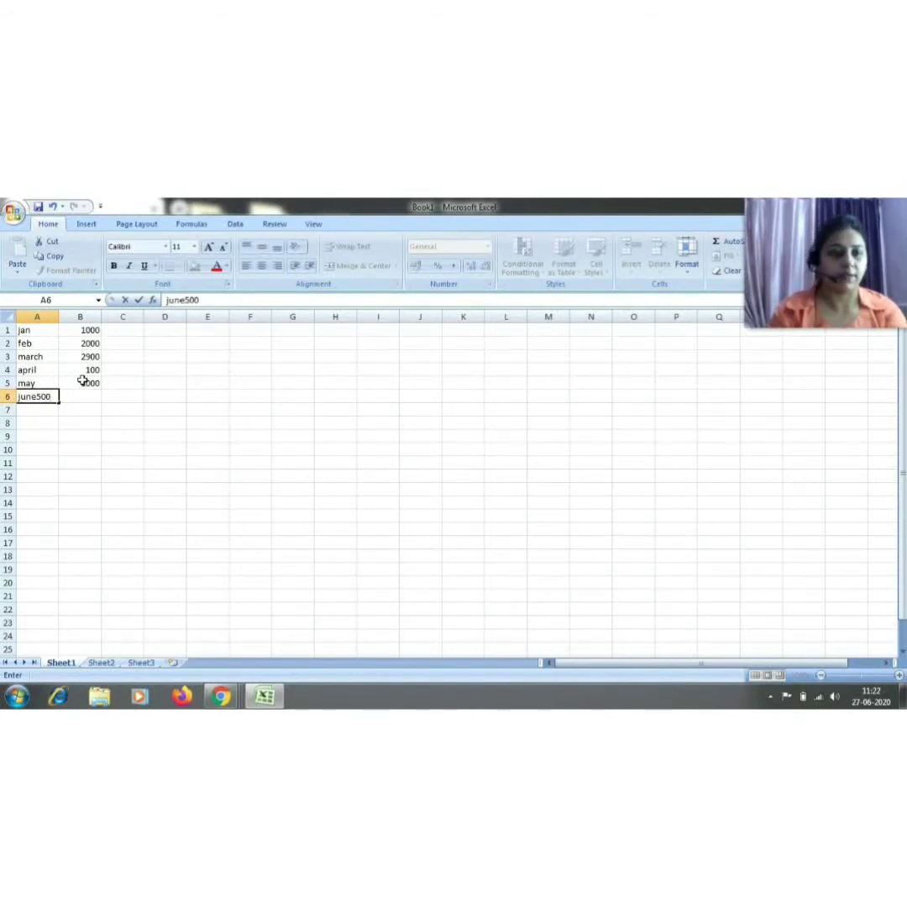
pyautogui.press('BackSpace')
pyautogui.press('BackSpace')
pyautogui.press('BackSpace')
pyautogui.press('Tab')
pyautogui.write('5')
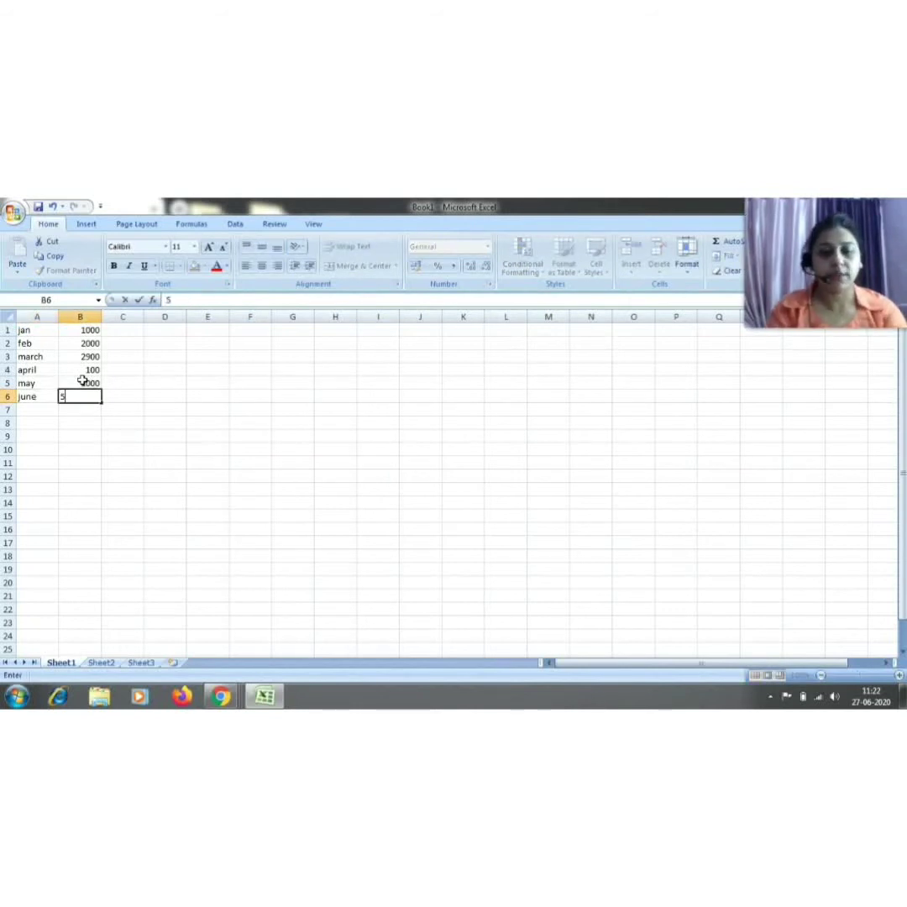
pyautogui.write('00')
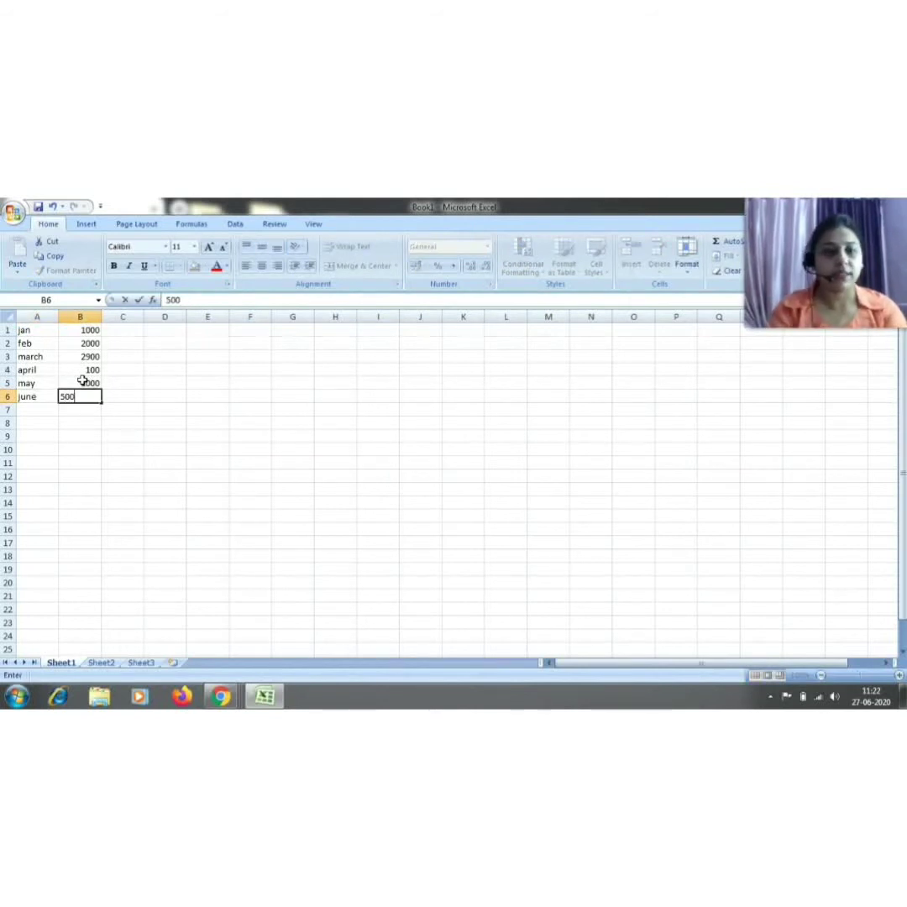
pyautogui.click(81, 423)
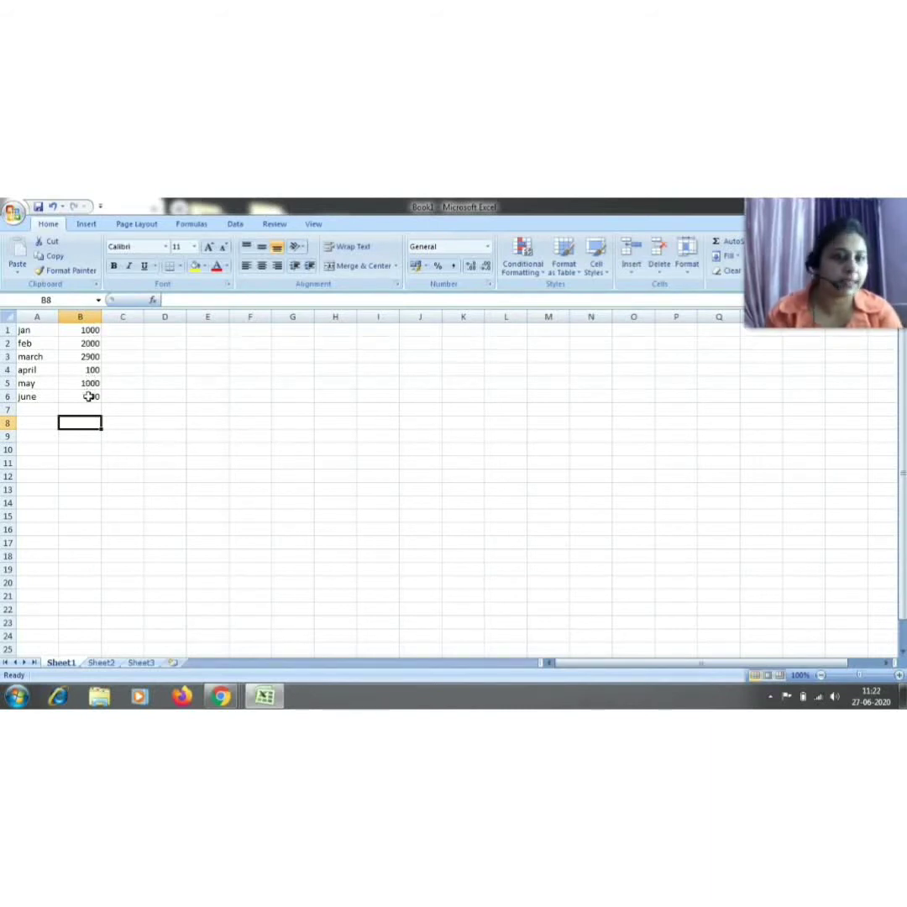
# Step: Enter =SUM(B1:B6) in cell B8 so it shows the total 7500
pyautogui.click(232, 293)
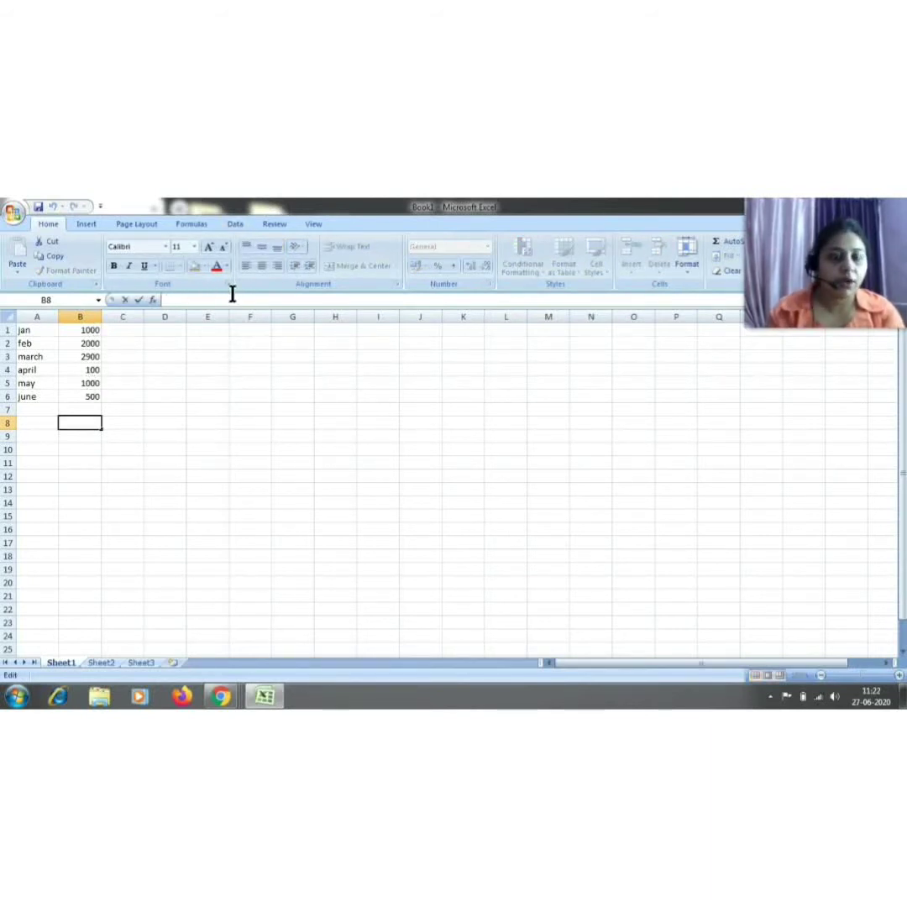
pyautogui.write('=')
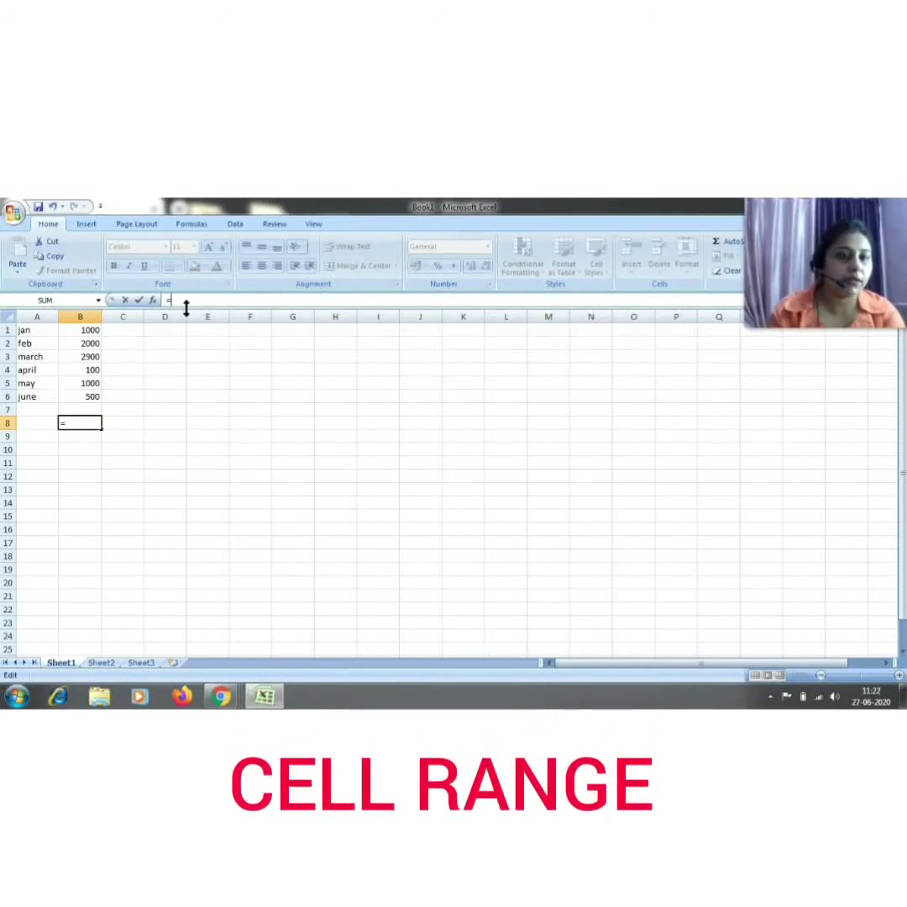
pyautogui.click(90, 332)
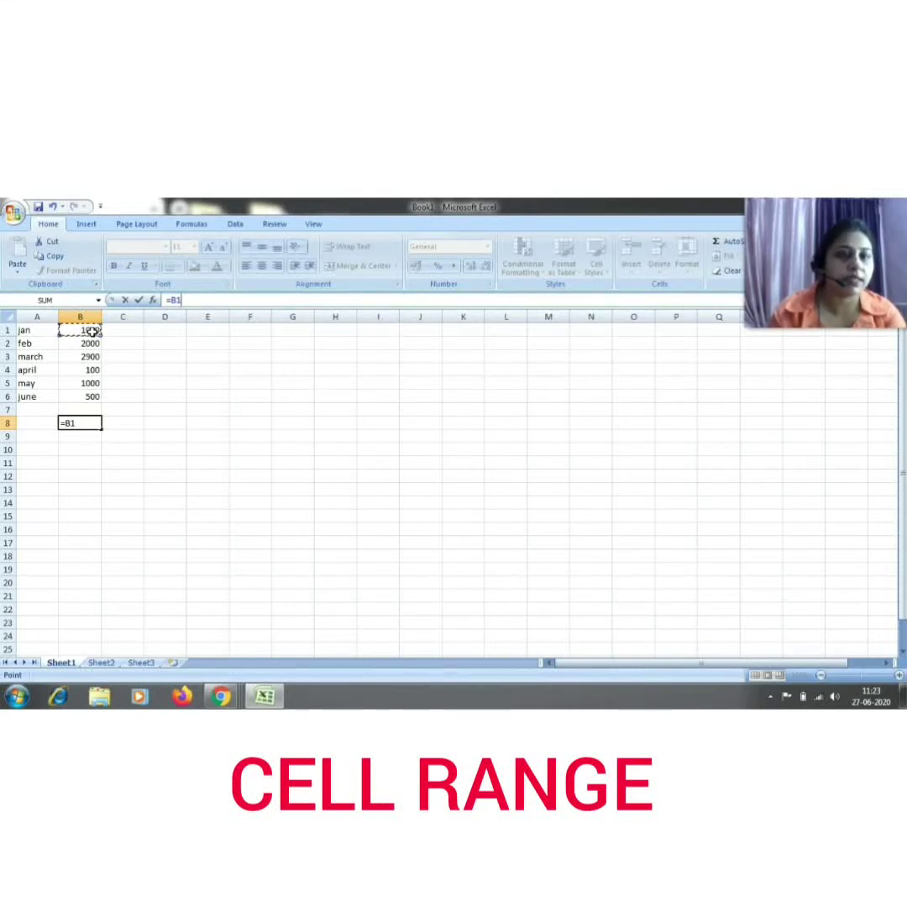
pyautogui.press('F8')
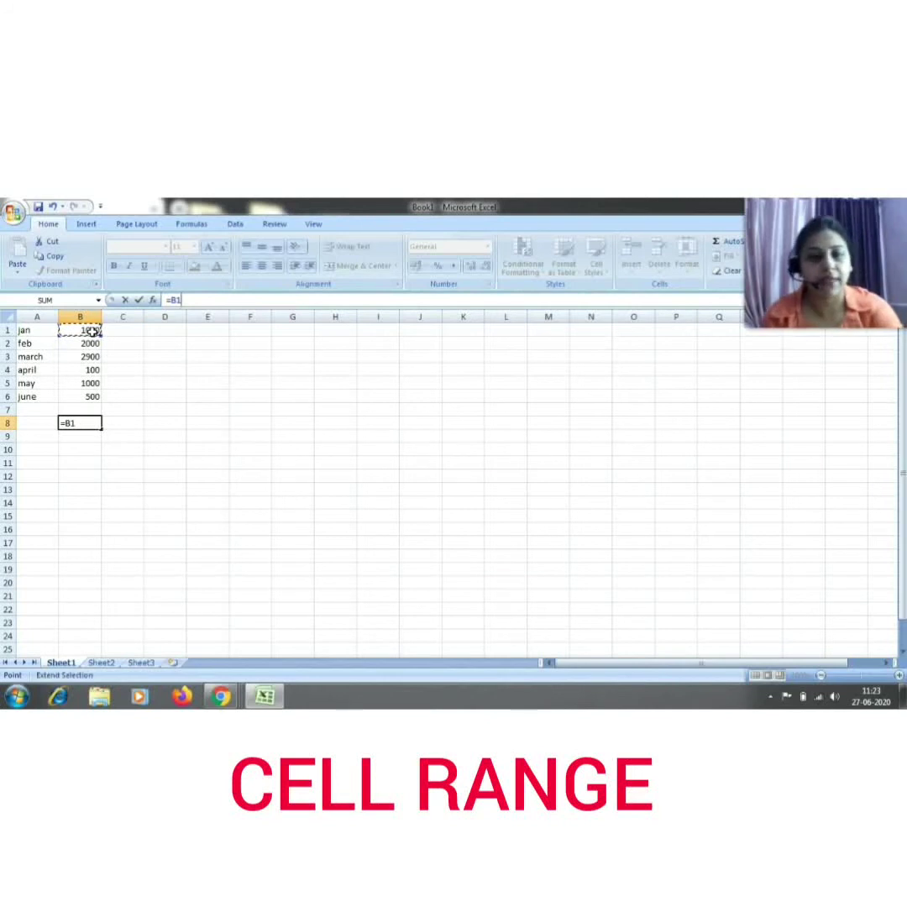
pyautogui.click(93, 399)
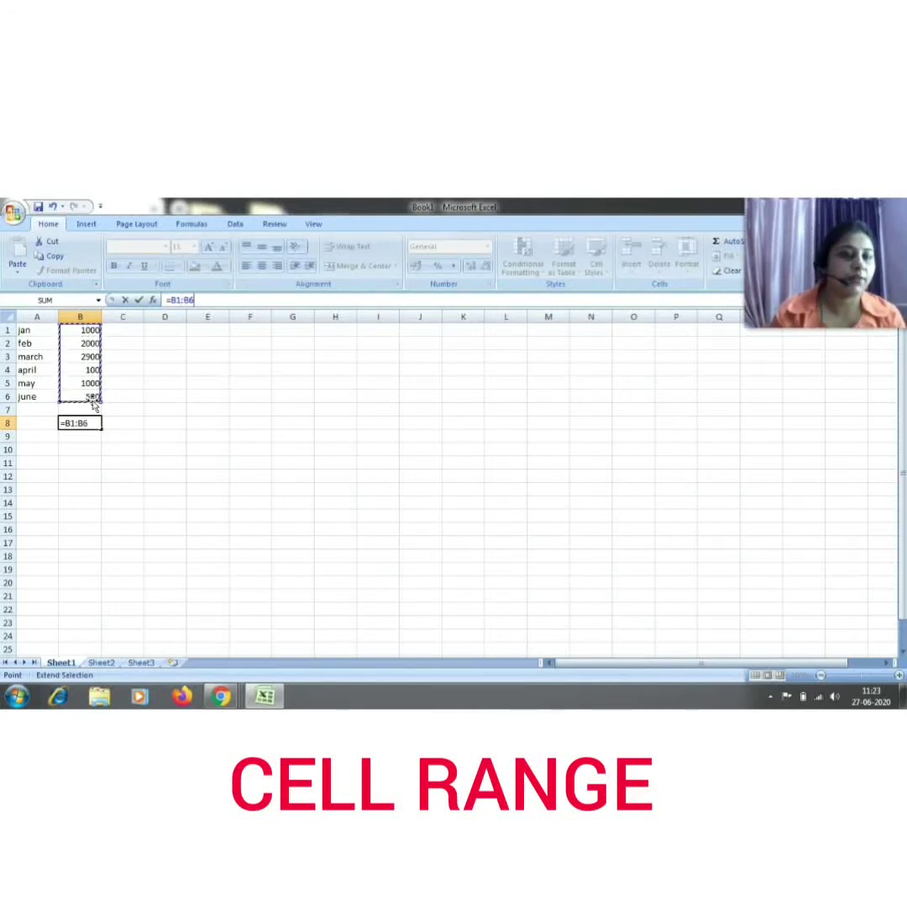
pyautogui.moveTo(195, 301); pyautogui.dragTo(167, 301)
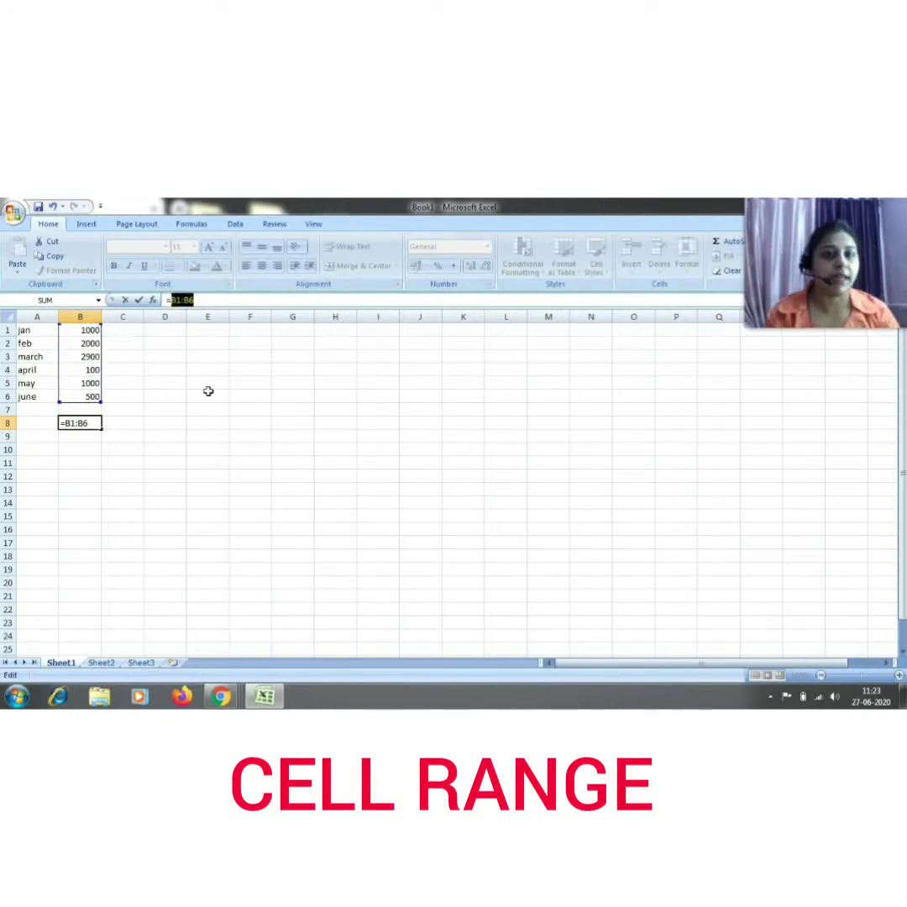
pyautogui.press('Right')
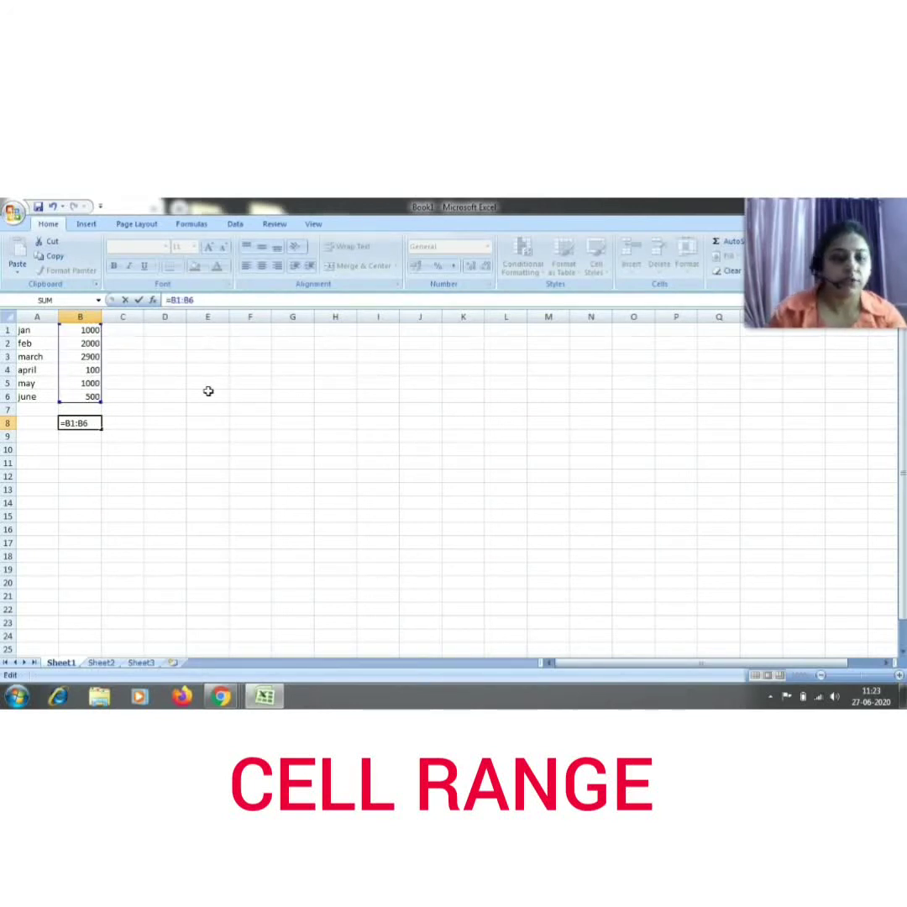
pyautogui.write('su')
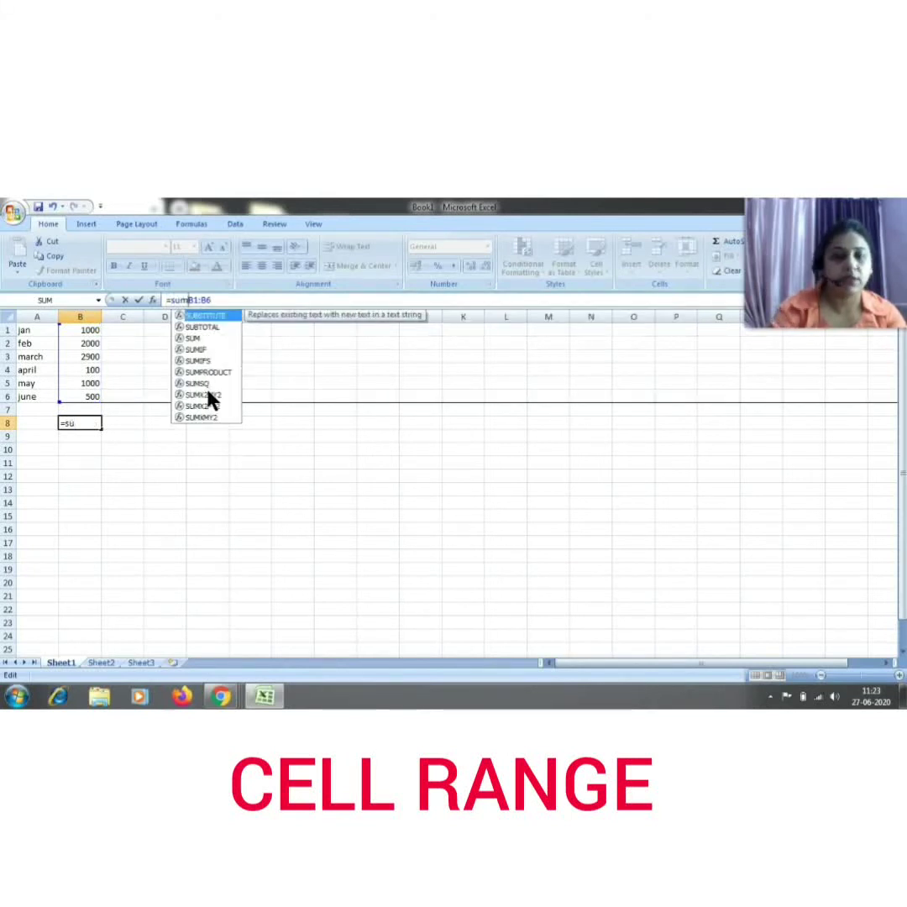
pyautogui.write('m')
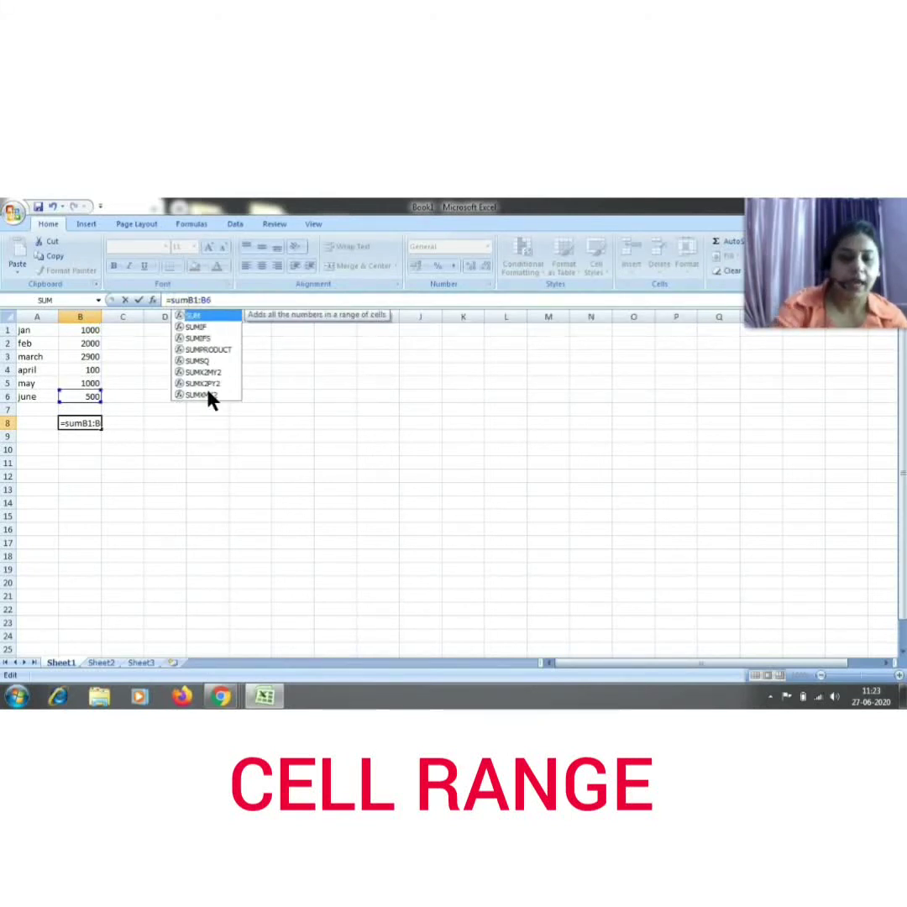
pyautogui.write('(B1:B6')
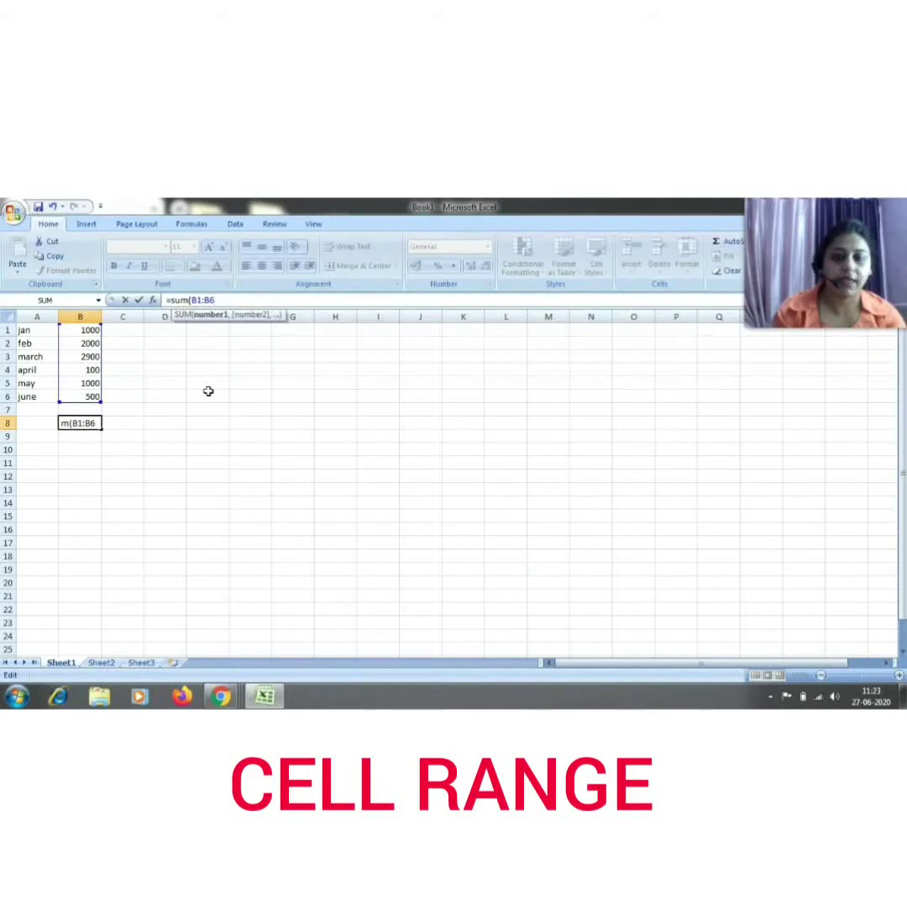
pyautogui.write(')')
pyautogui.press('Return')
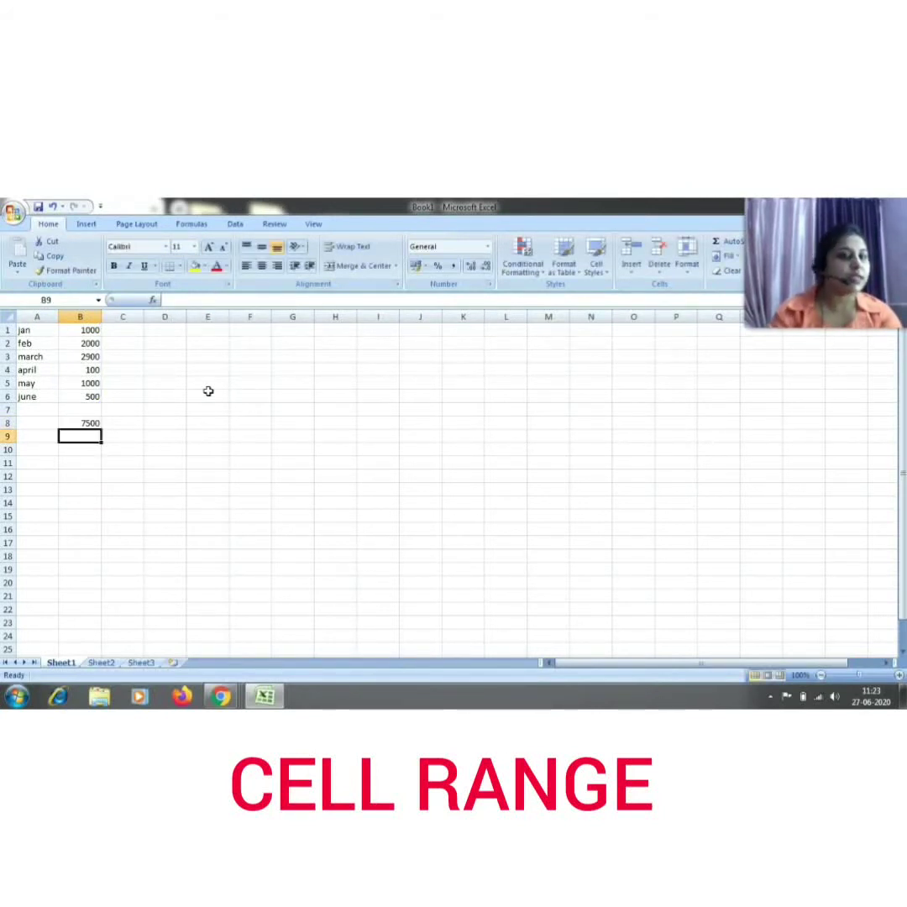
# Step: Select the sales figures B1:B6 and delete the 7500 total from B8
pyautogui.click(86, 330)
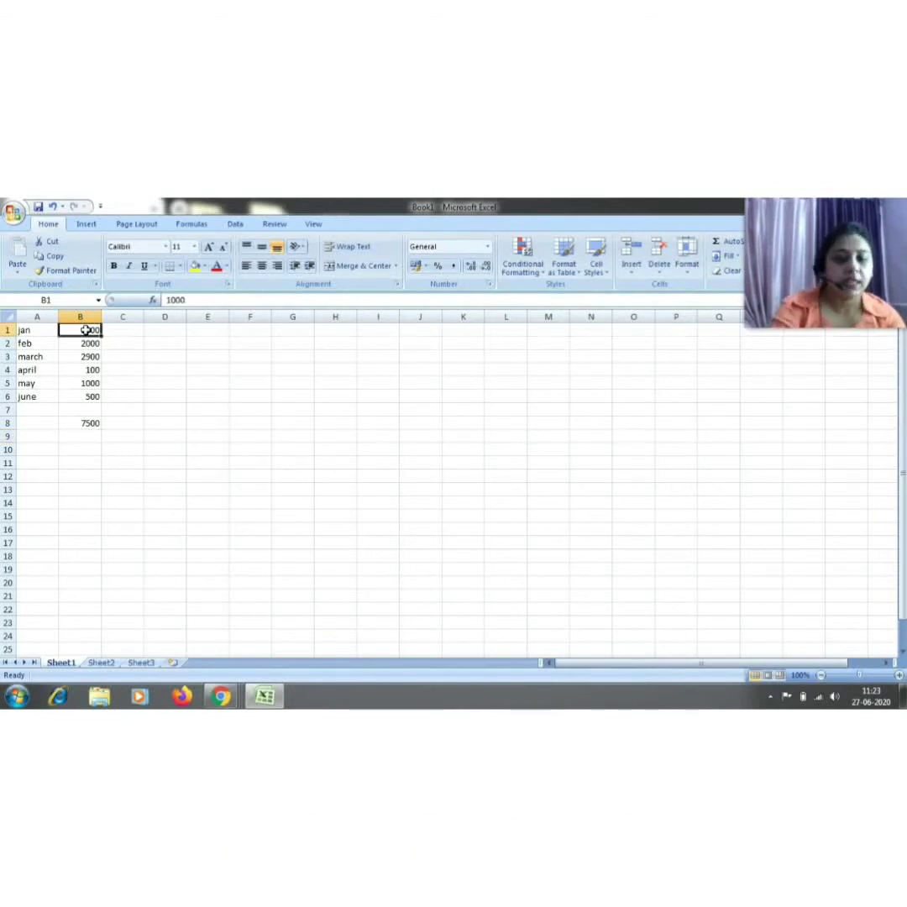
pyautogui.press('F8')
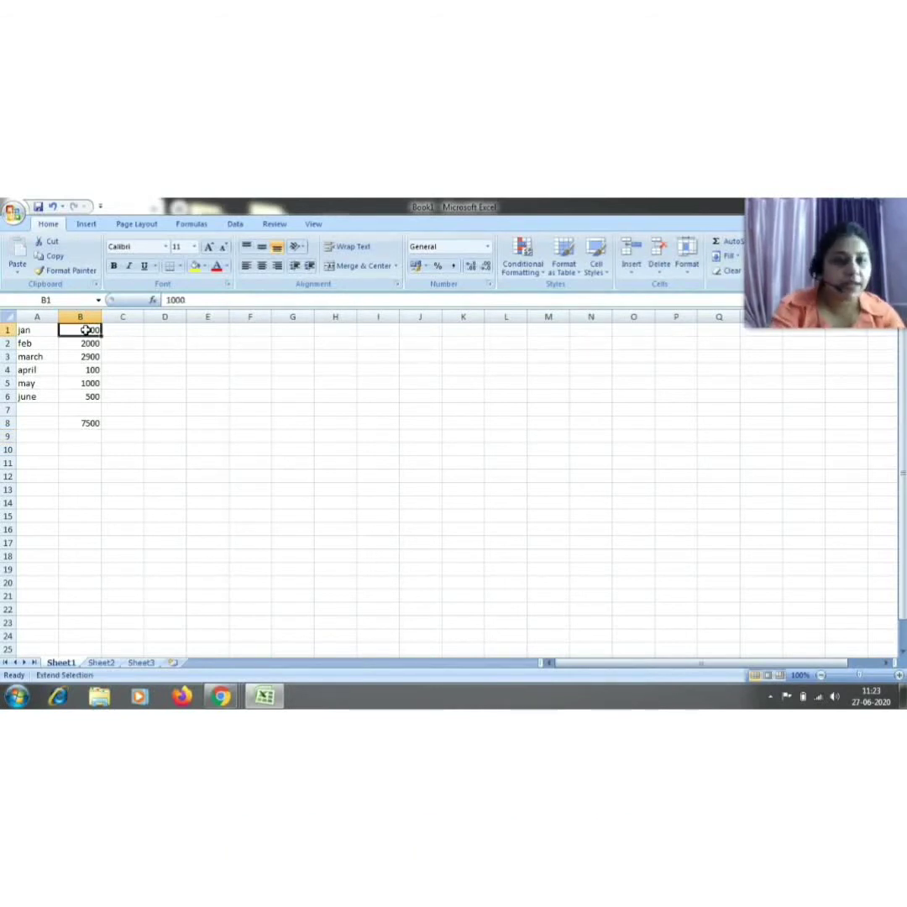
pyautogui.click(97, 396)
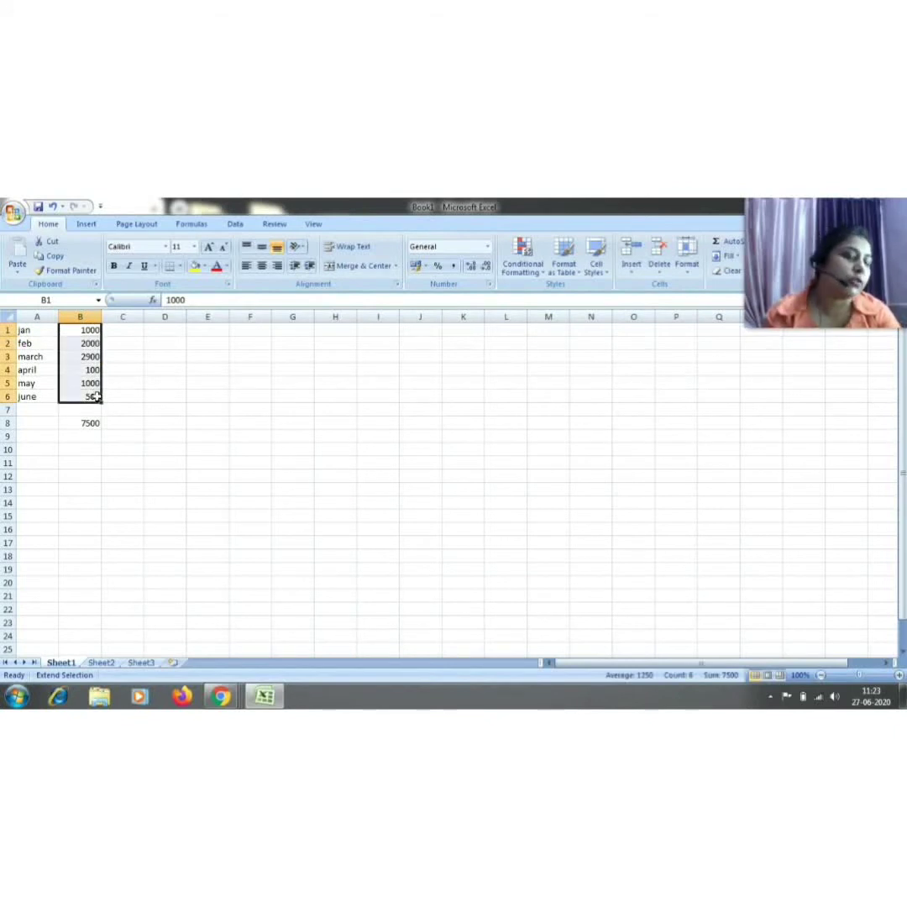
pyautogui.click(192, 393)
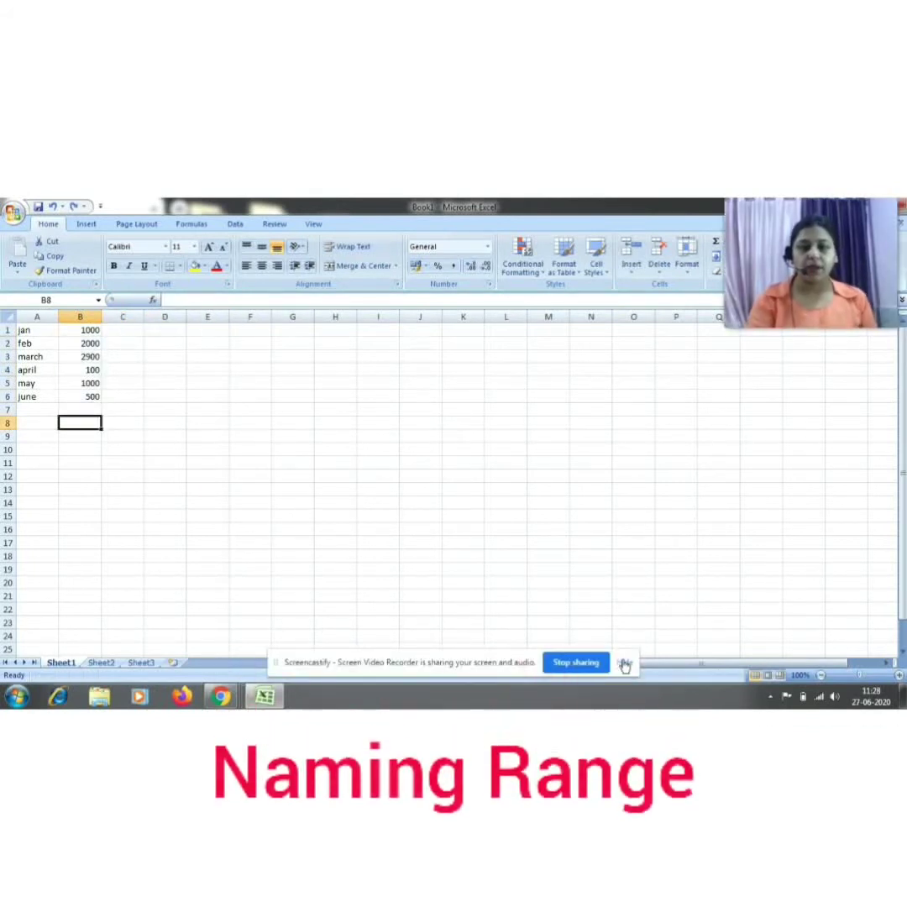
pyautogui.click(625, 663)
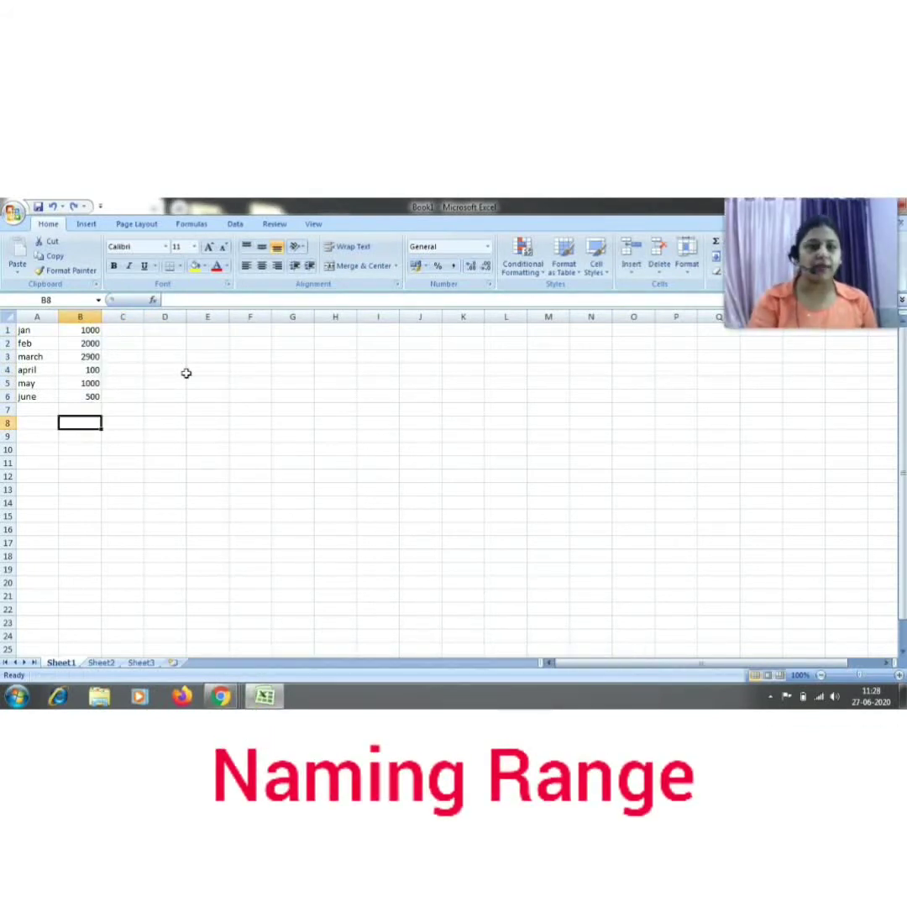
# Step: Type the label 'net sales' into cell A8
pyautogui.click(87, 396)
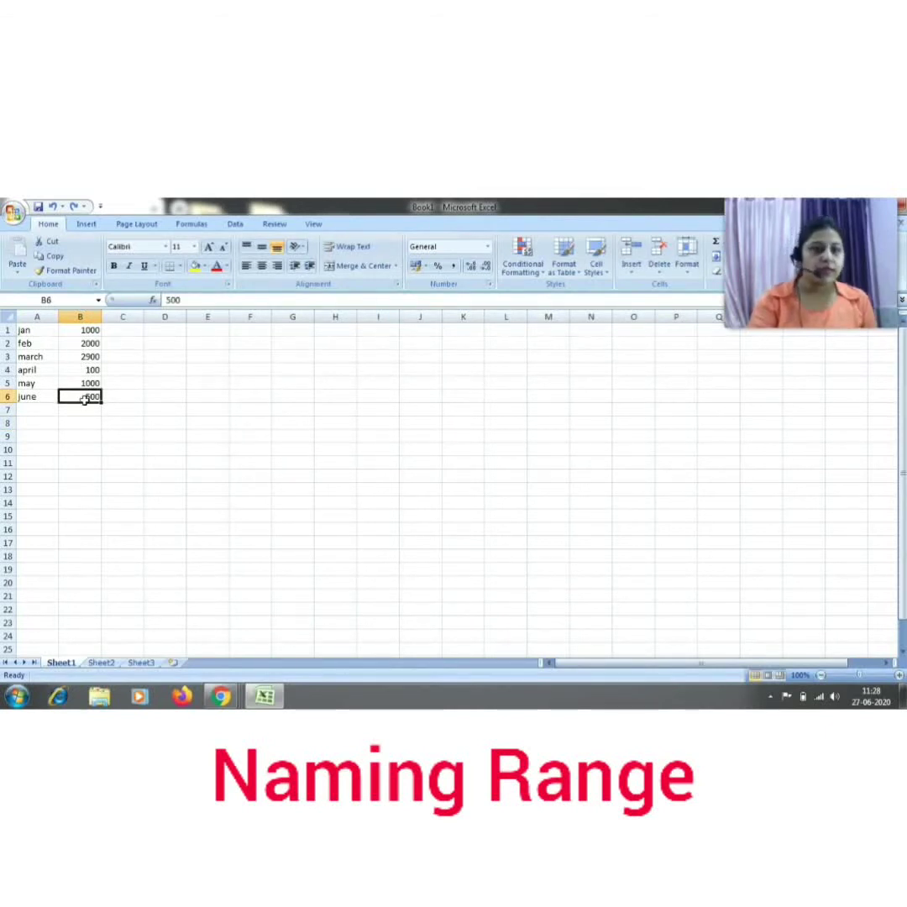
pyautogui.click(92, 330)
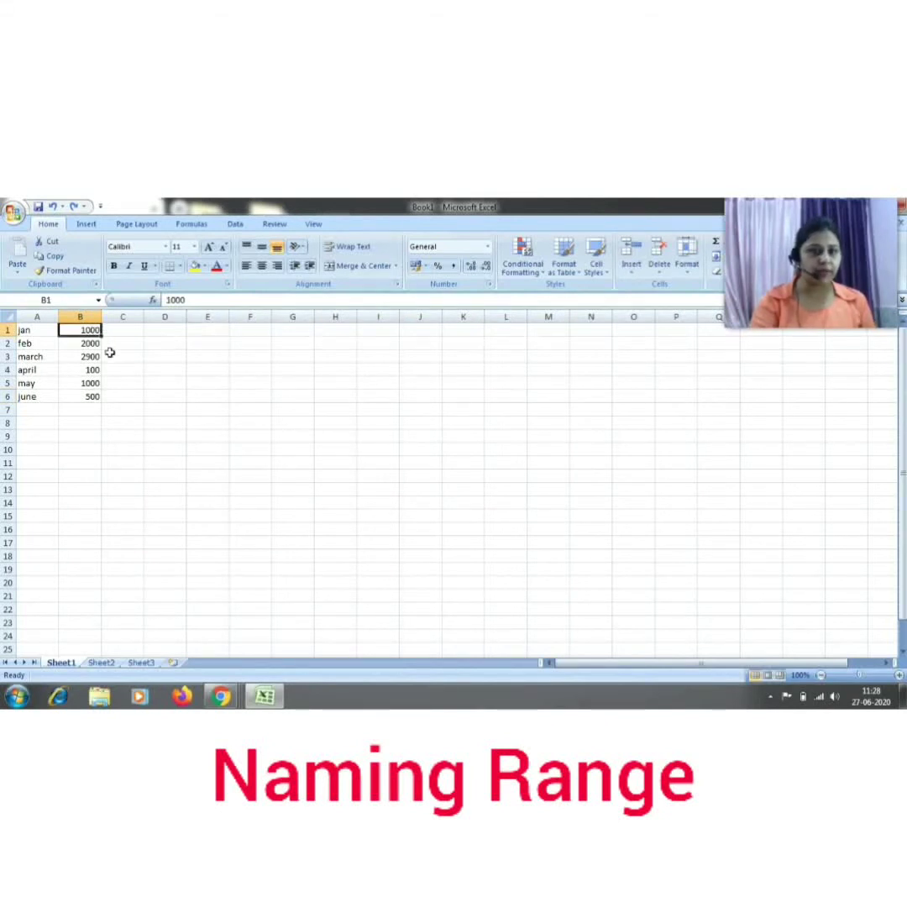
pyautogui.click(88, 420)
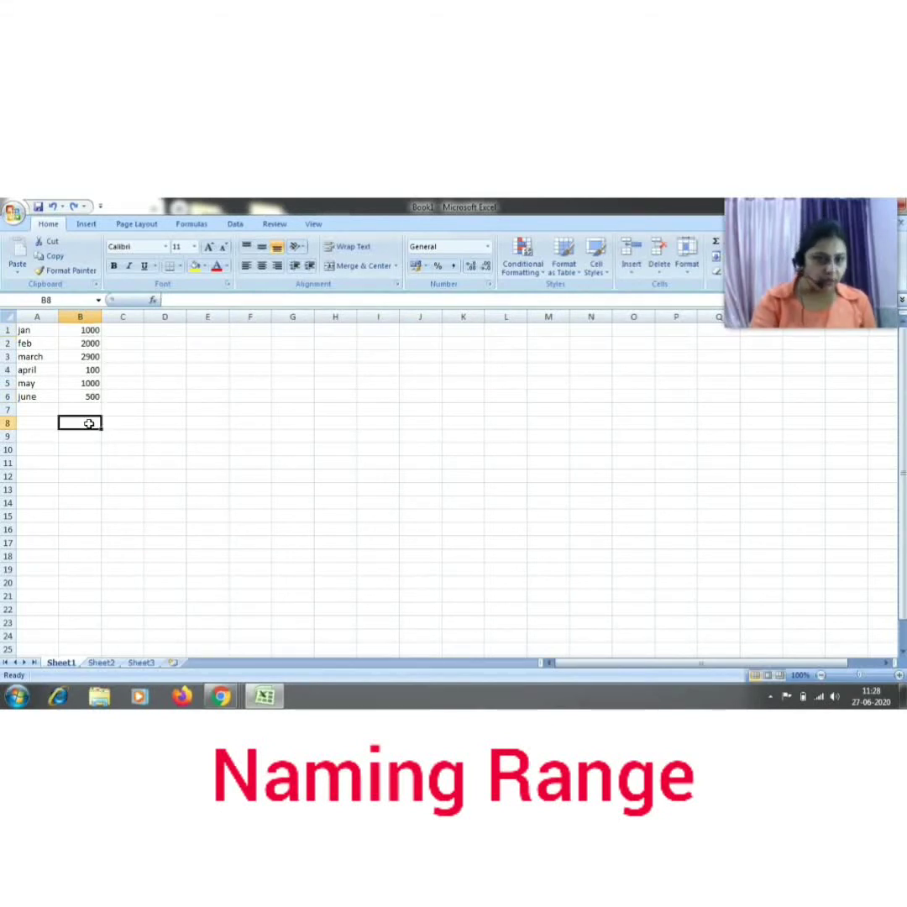
pyautogui.click(35, 420)
pyautogui.write('net sales')
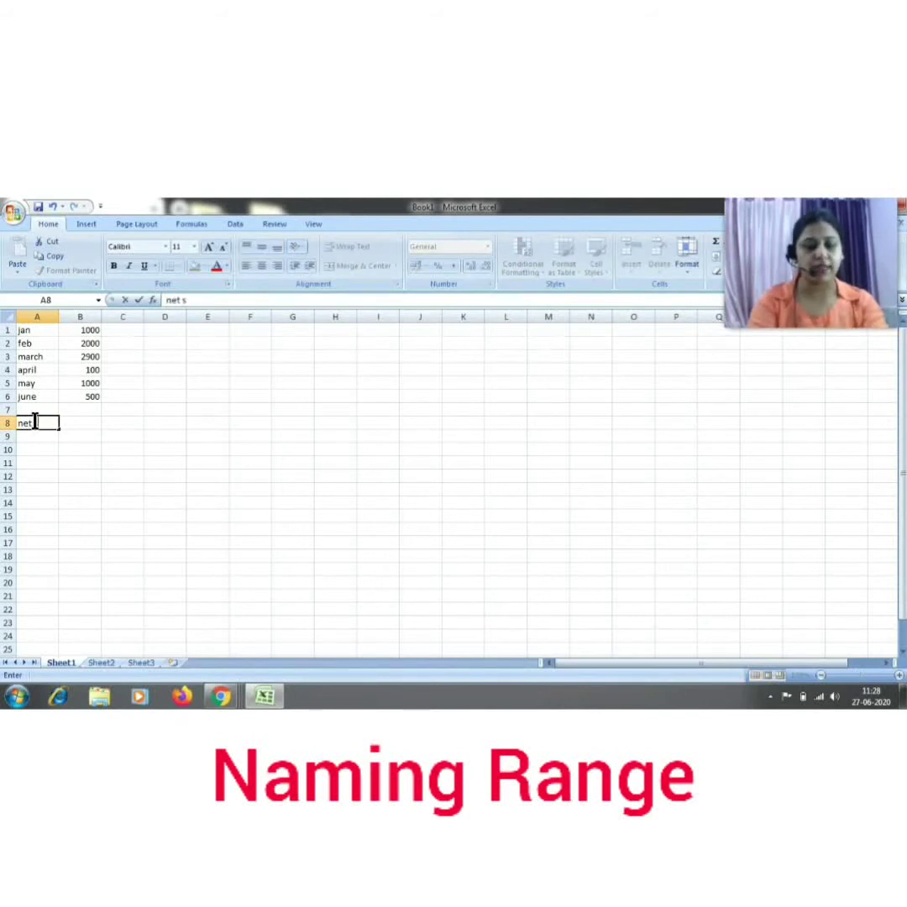
pyautogui.click(79, 426)
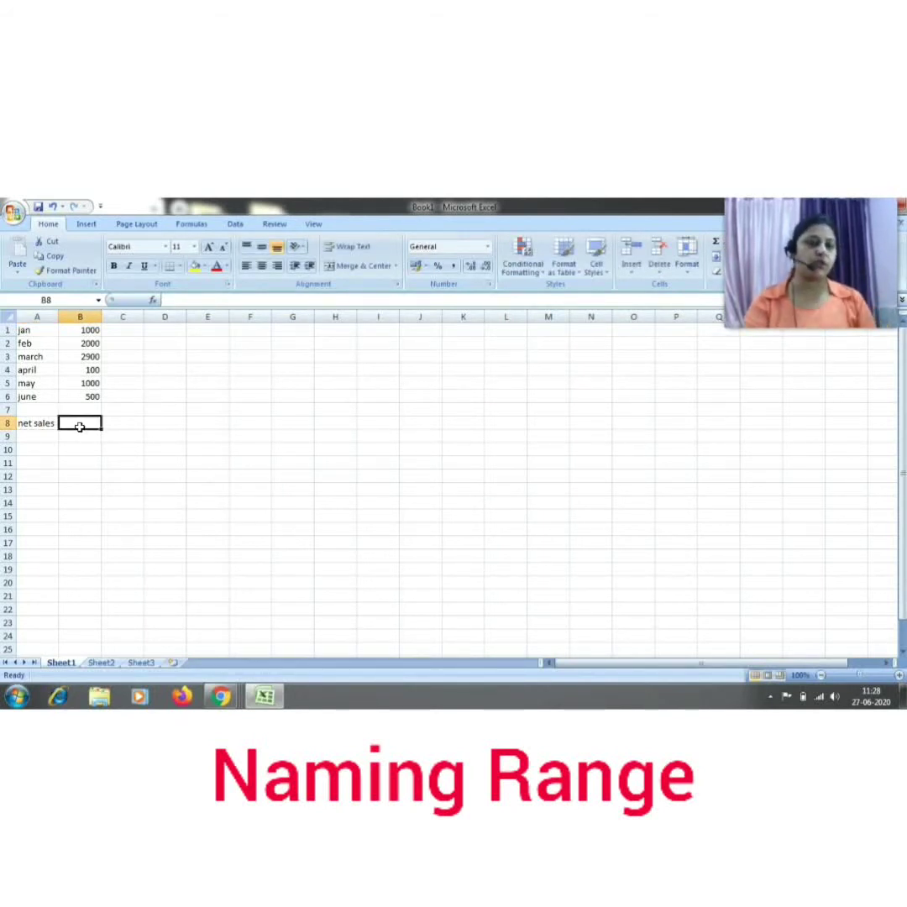
# Step: Re-enter =SUM(B1:B6) in B8 so it shows 7500 again
pyautogui.click(210, 304)
pyautogui.write('=sum')
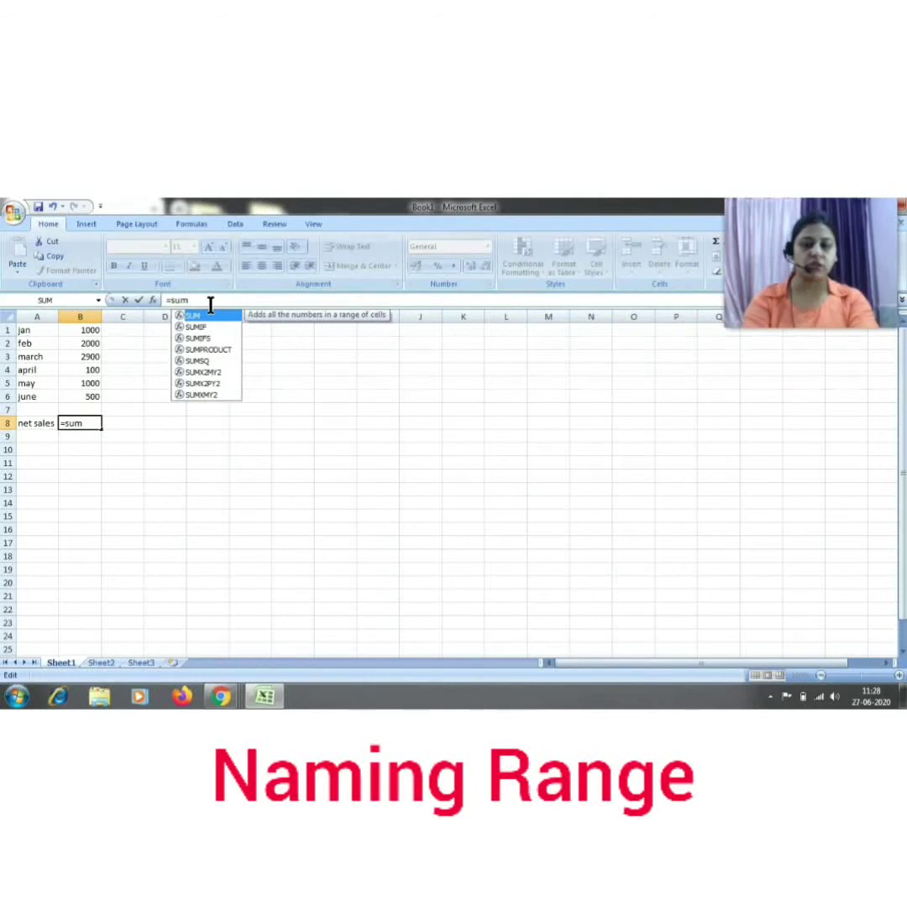
pyautogui.write('(')
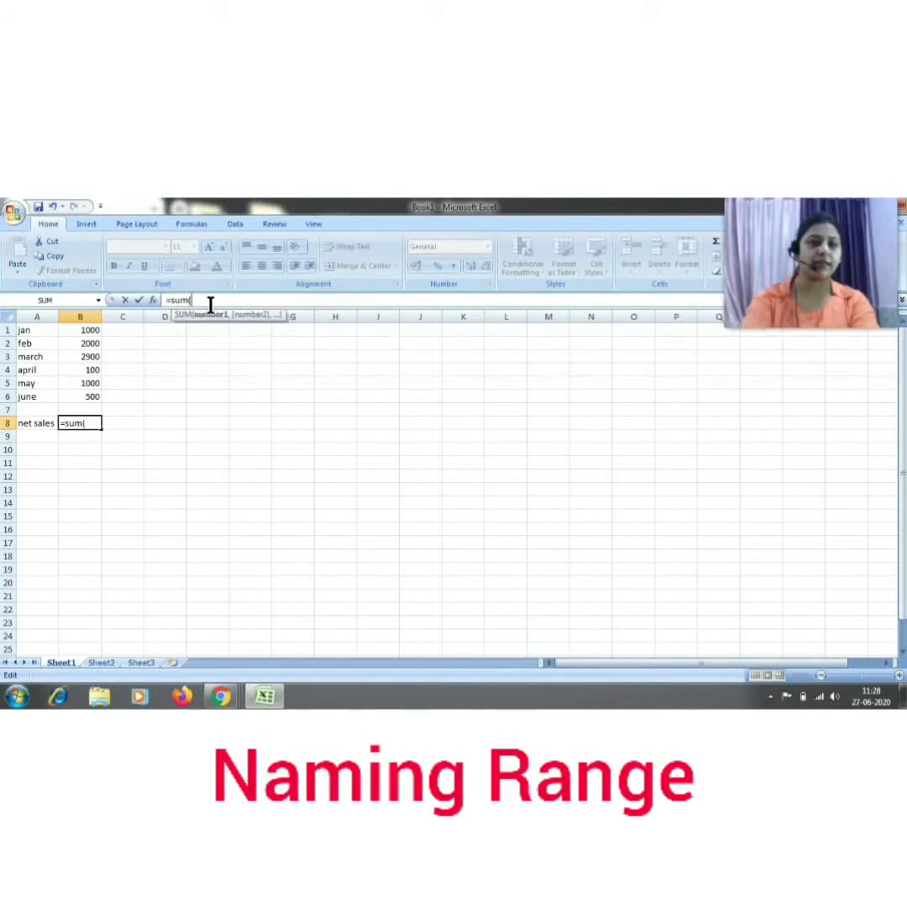
pyautogui.click(93, 330)
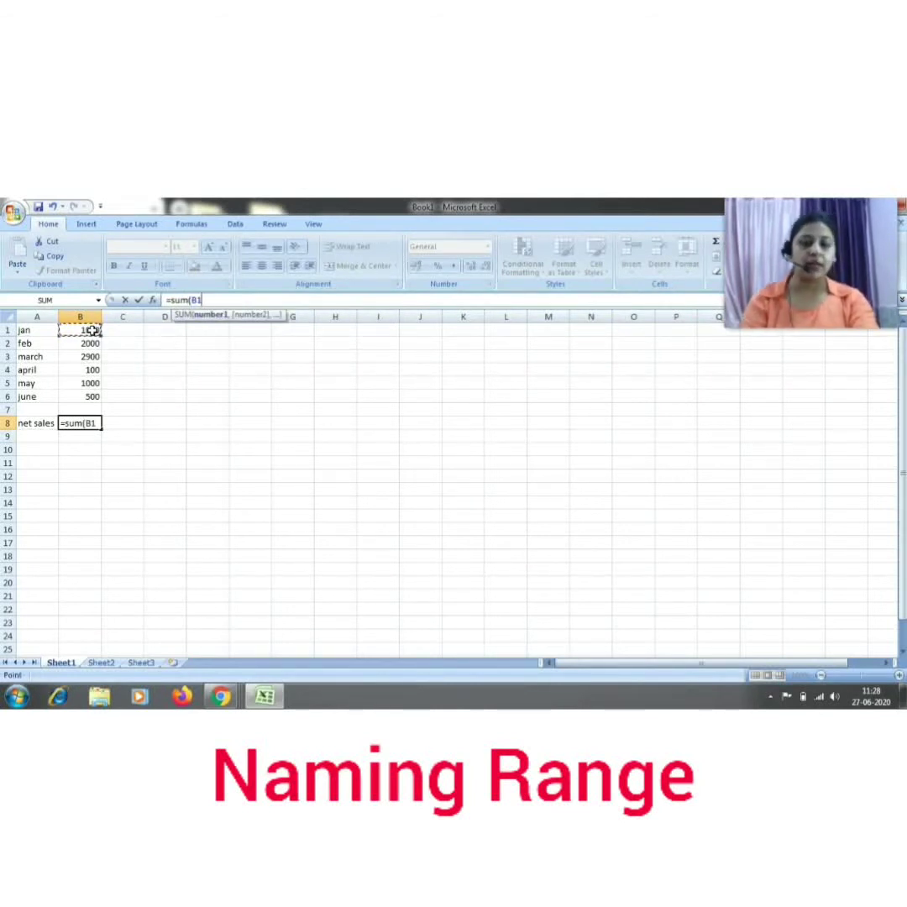
pyautogui.press('F8')
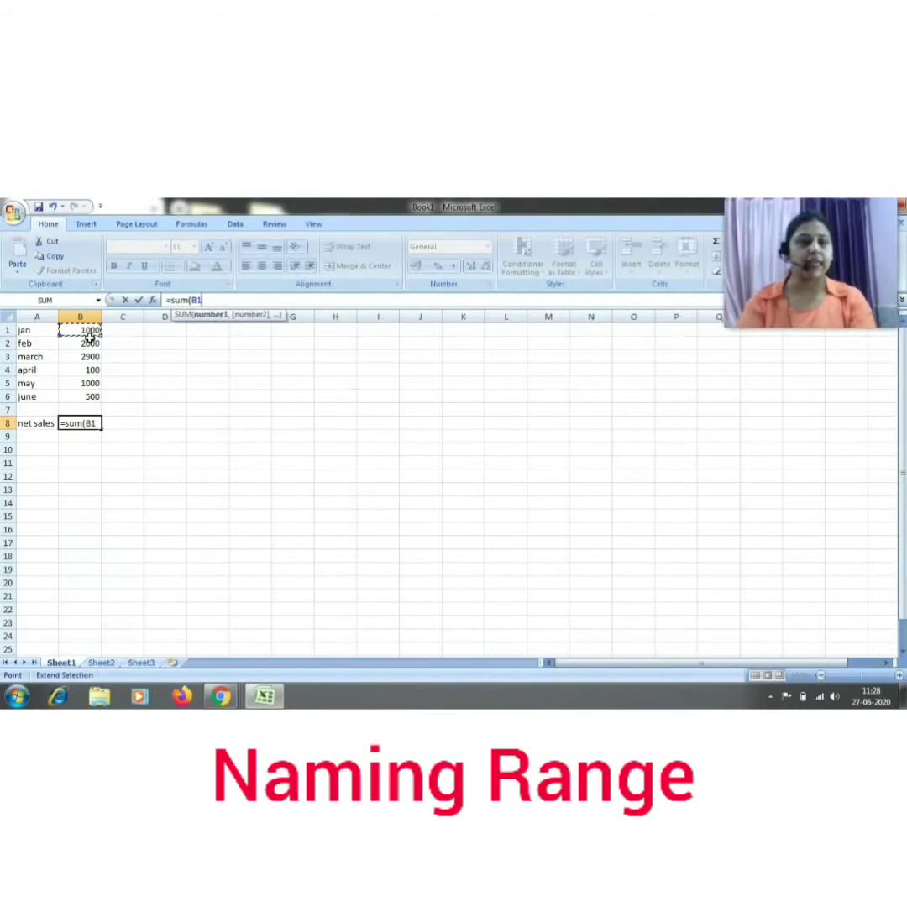
pyautogui.click(93, 395)
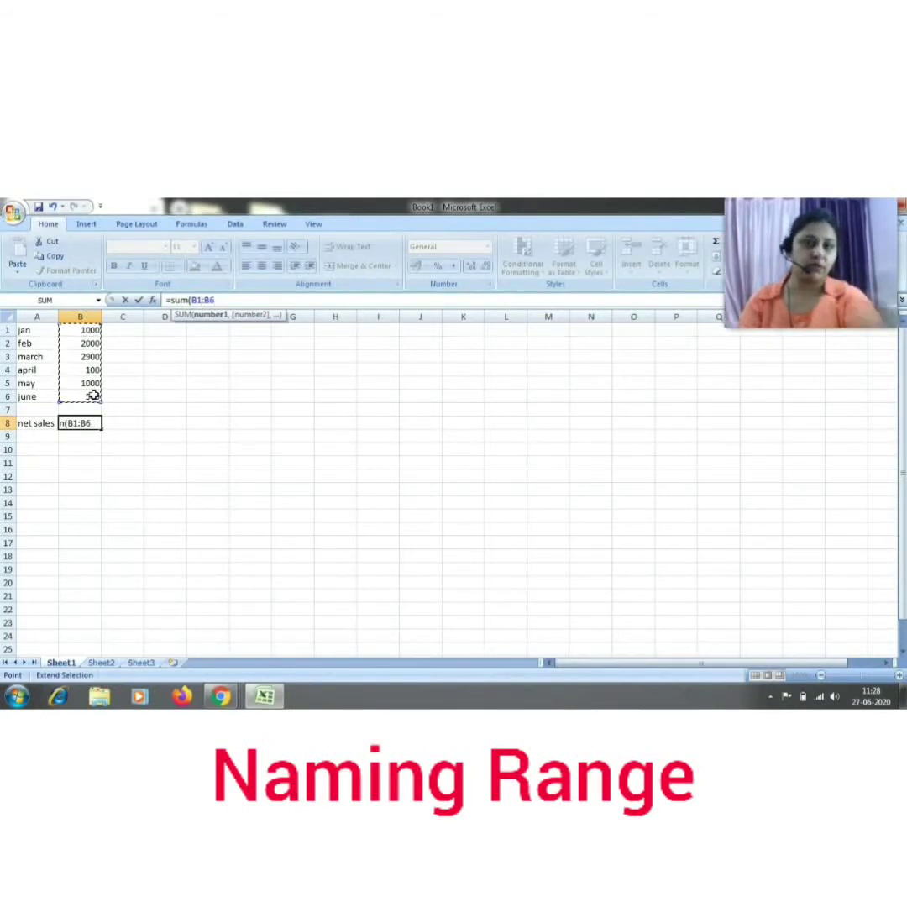
pyautogui.write(')')
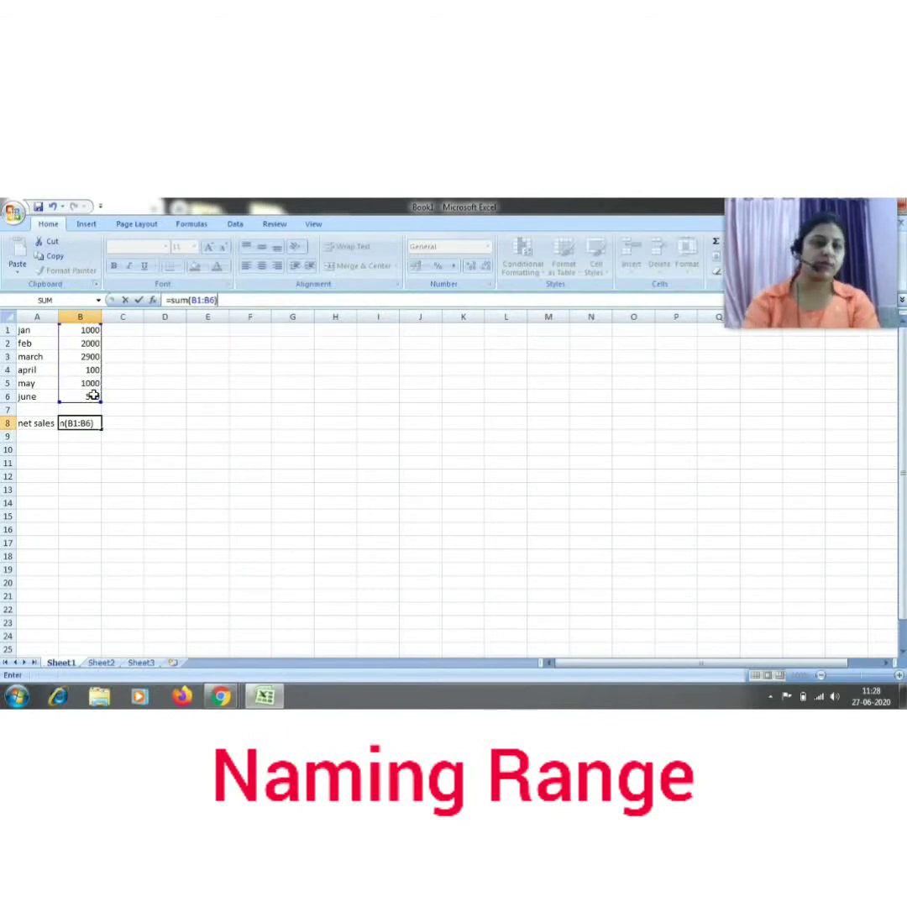
pyautogui.press('Return')
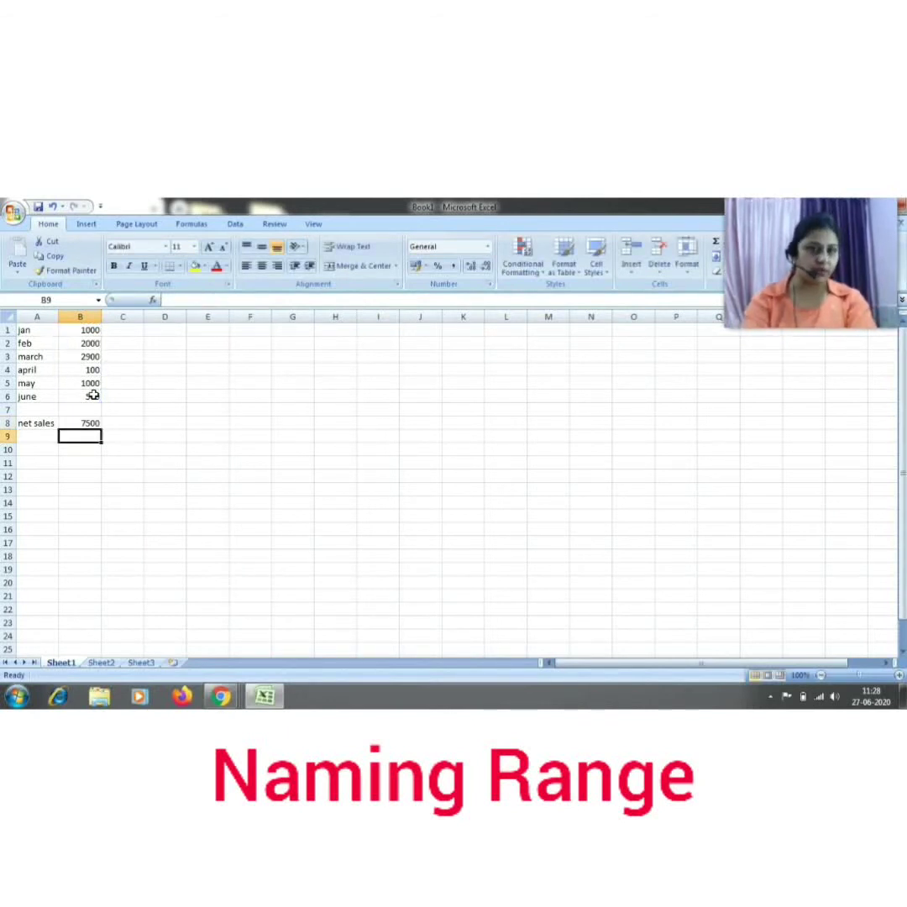
pyautogui.click(84, 423)
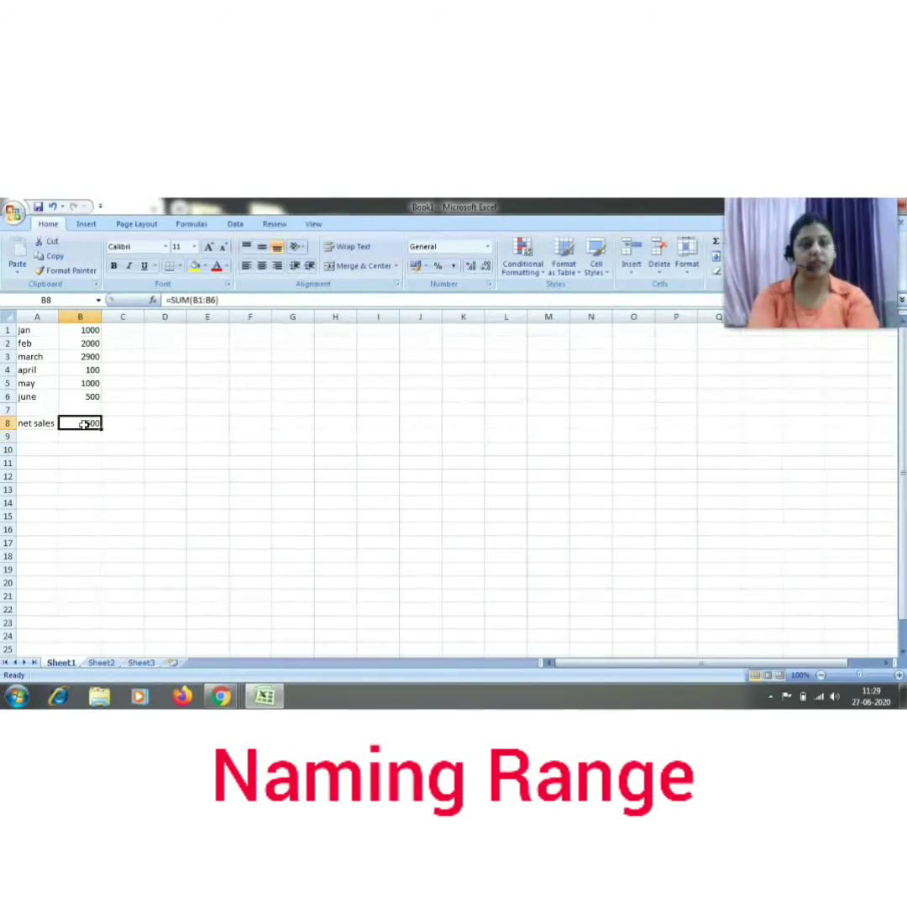
# Step: Define the name net_sales for cell B8 with Workbook scope
pyautogui.click(202, 225)
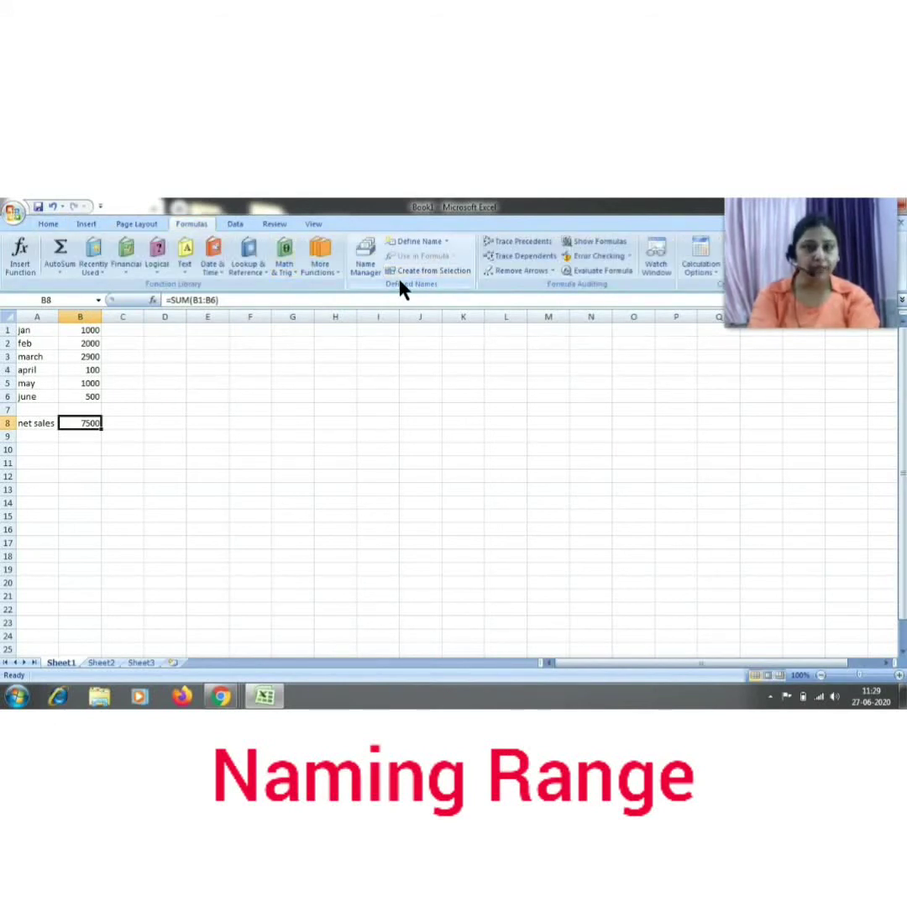
pyautogui.click(447, 243)
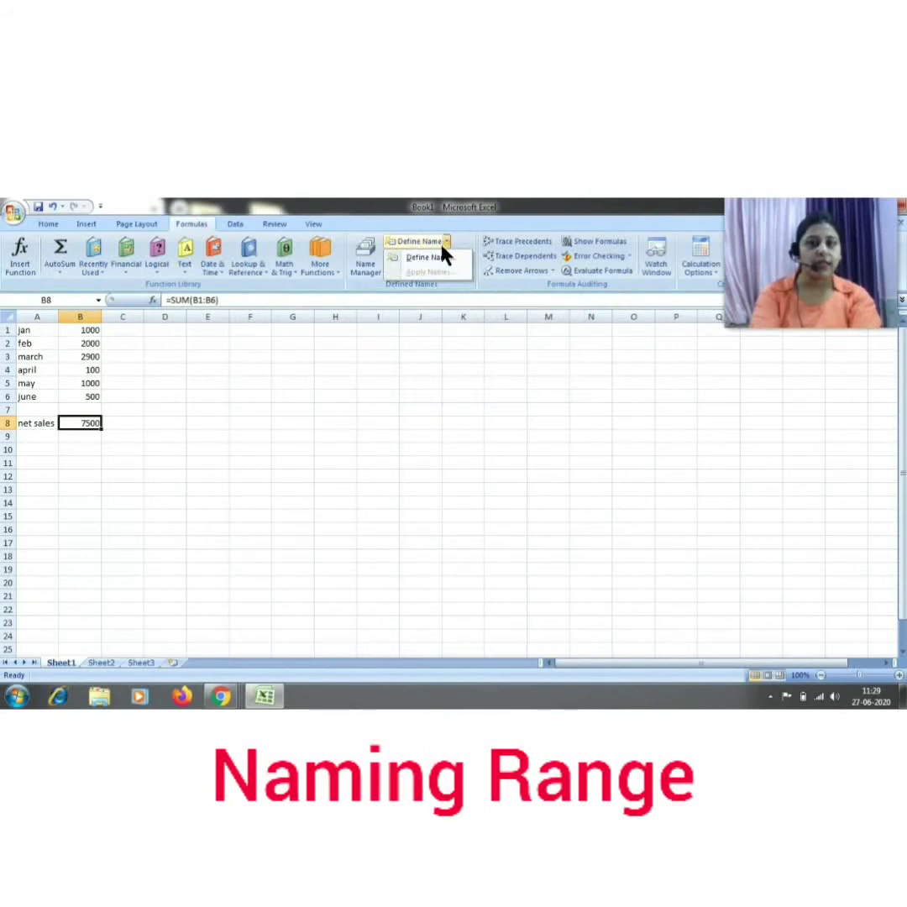
pyautogui.click(438, 256)
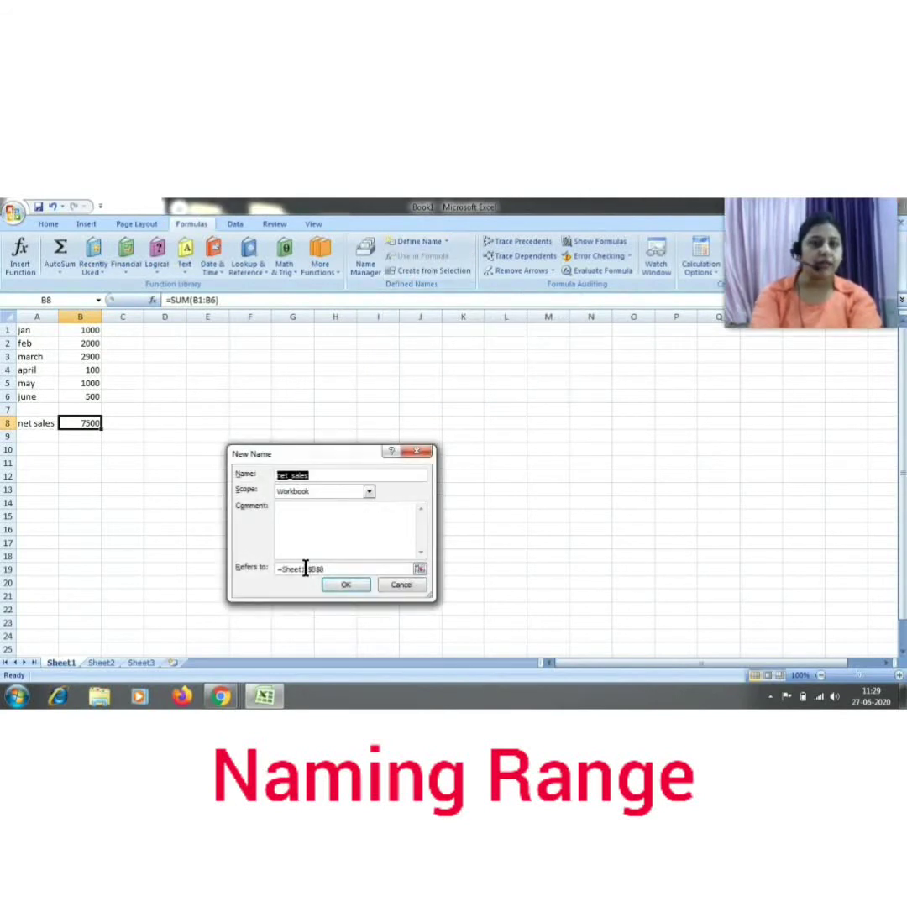
pyautogui.click(354, 476)
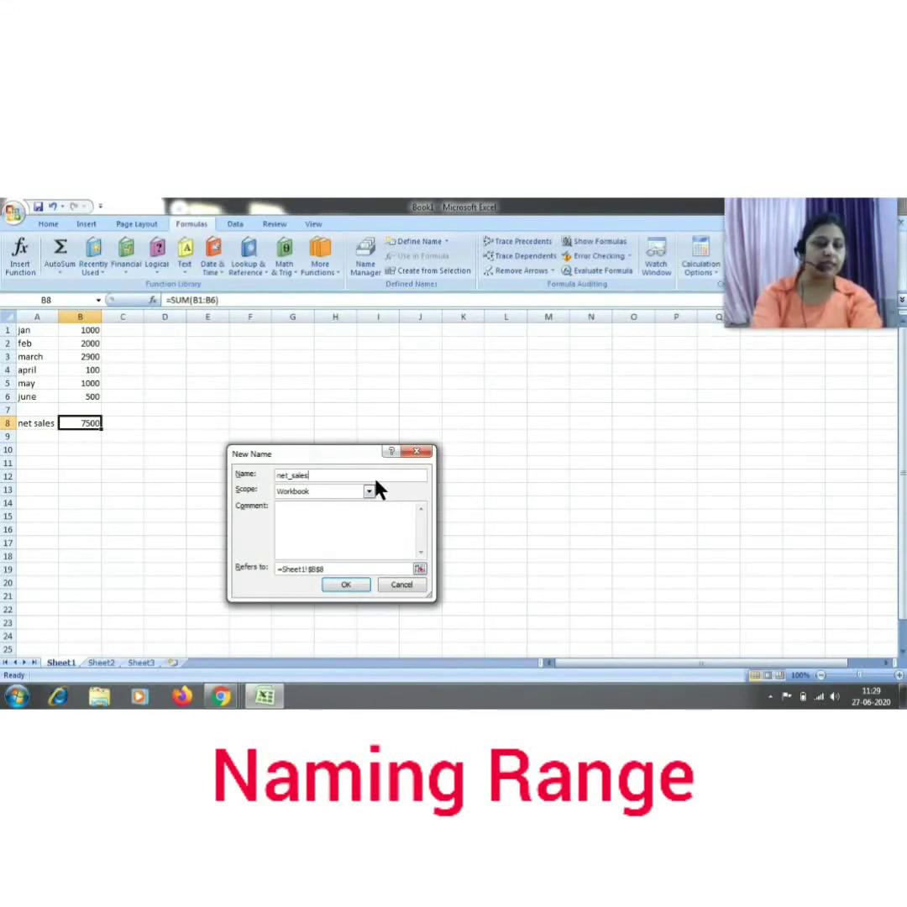
pyautogui.click(370, 493)
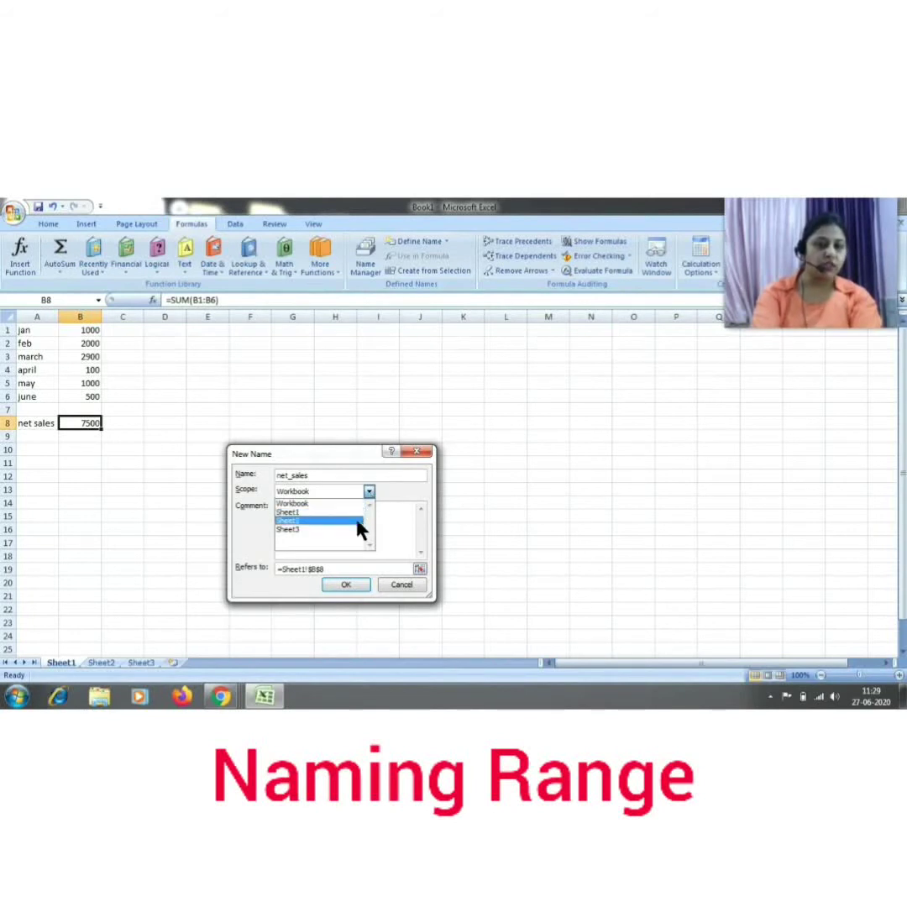
pyautogui.click(359, 504)
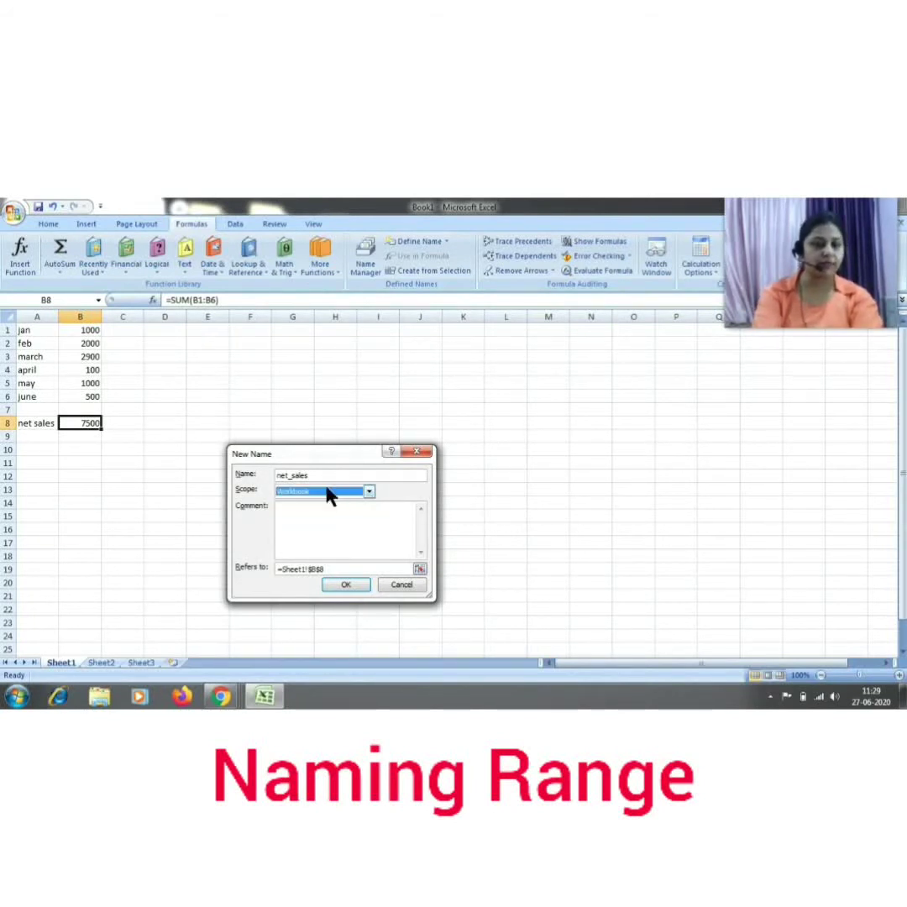
pyautogui.click(354, 587)
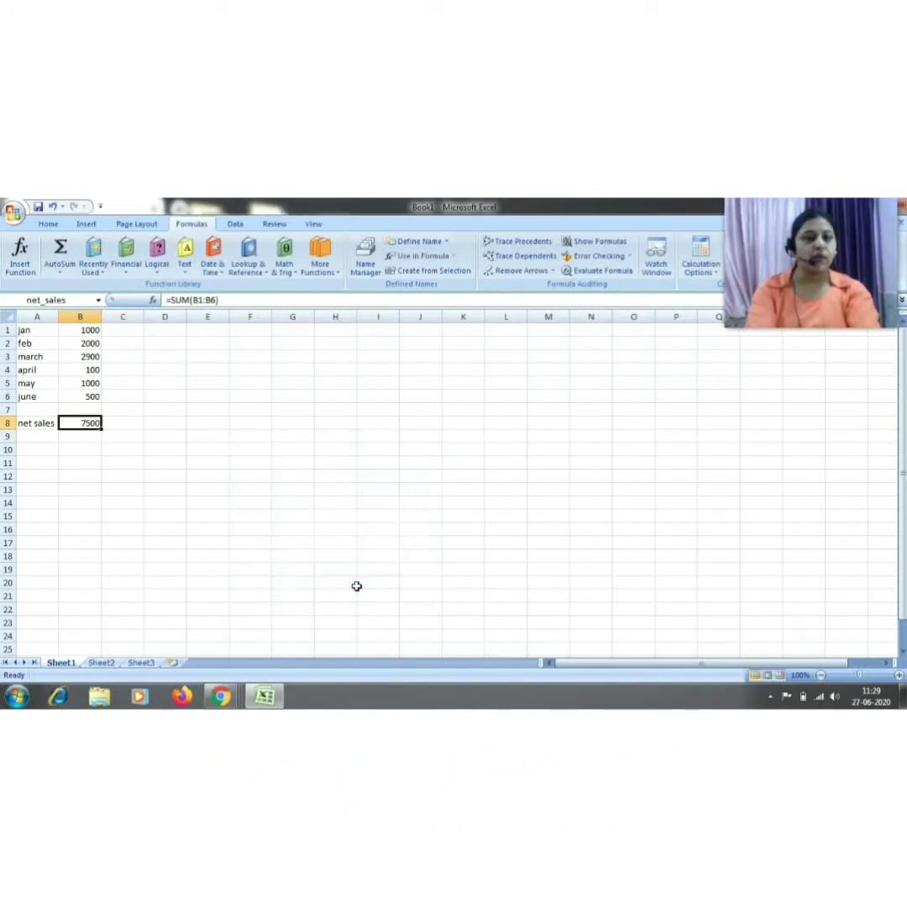
pyautogui.click(98, 300)
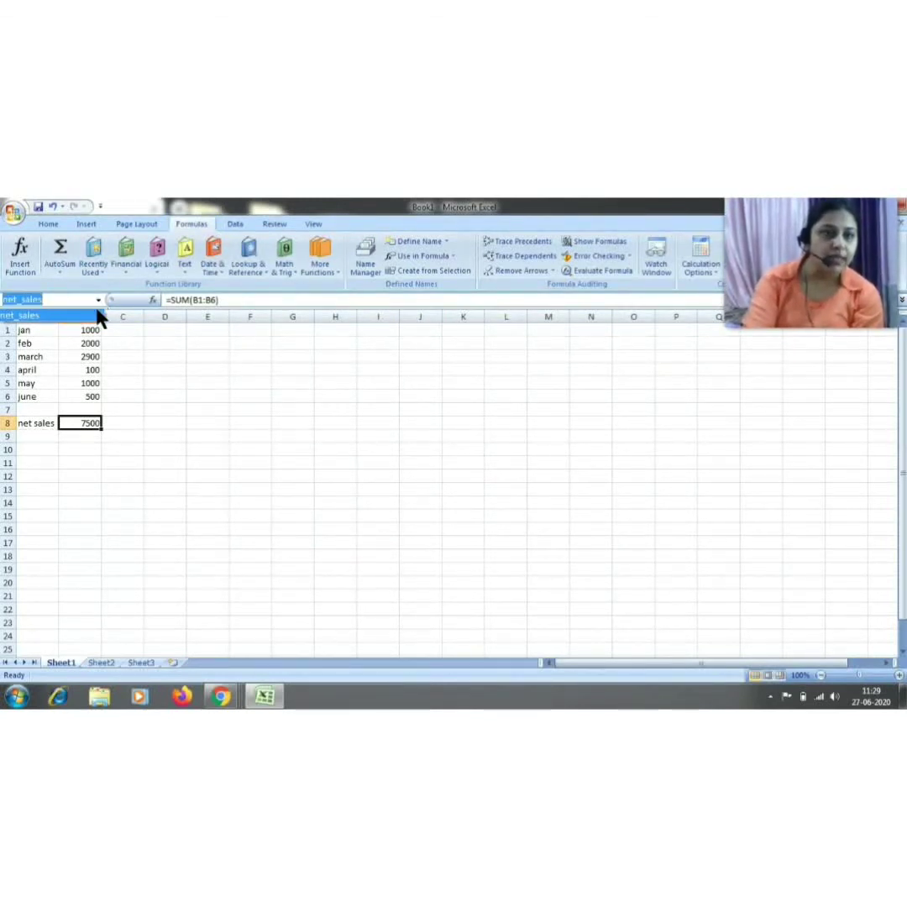
pyautogui.click(143, 422)
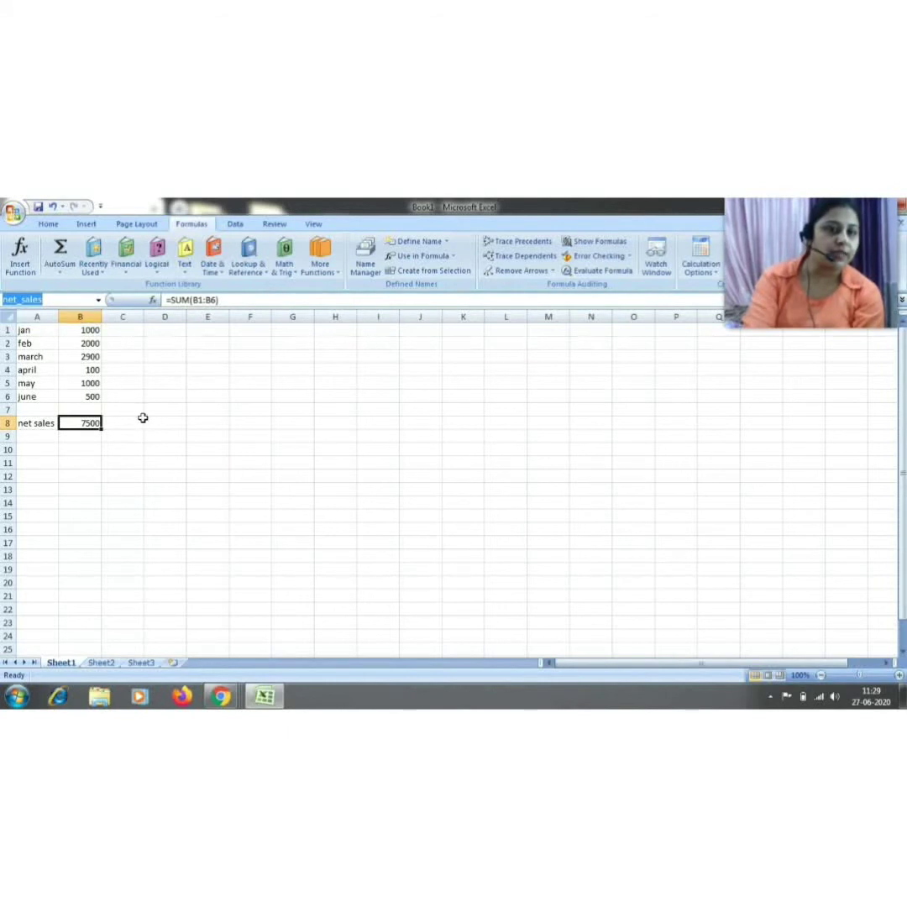
pyautogui.click(132, 421)
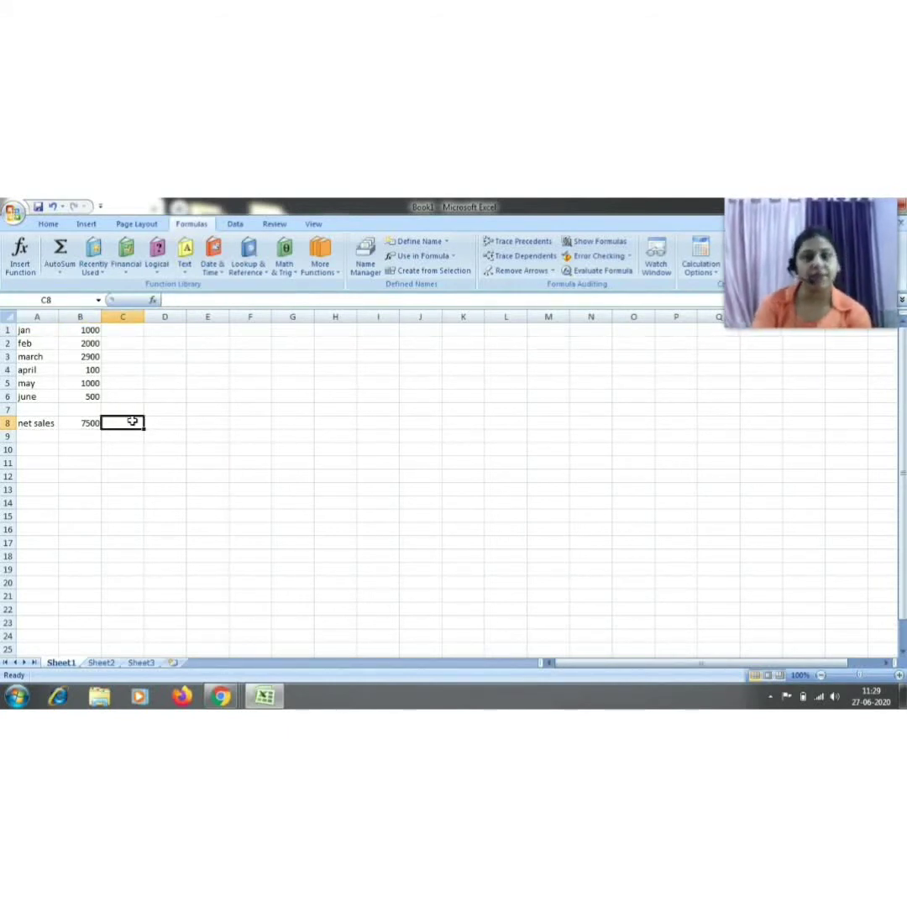
# Step: Insert the net_sales name into C8 so it also displays 7500
pyautogui.click(415, 257)
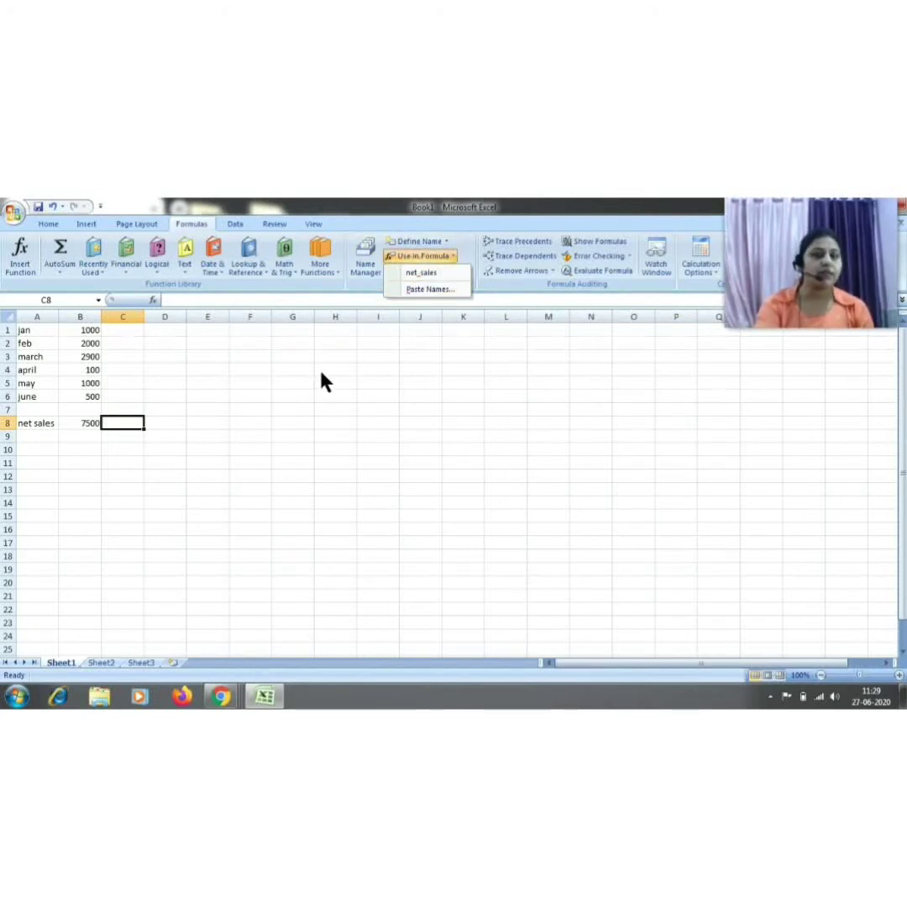
pyautogui.click(424, 274)
pyautogui.press('Return')
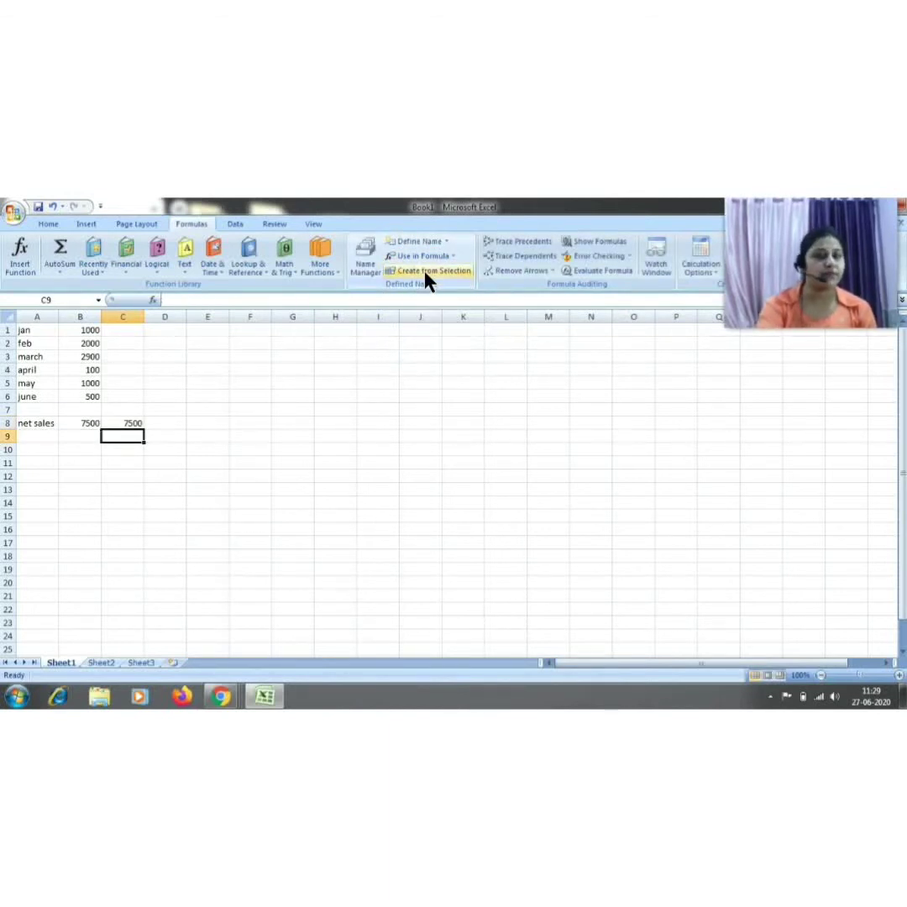
pyautogui.press('Down')
pyautogui.press('Up')
pyautogui.press('Up')
pyautogui.press('Up')
pyautogui.press('Up')
pyautogui.press('Up')
pyautogui.press('Up')
pyautogui.press('Up')
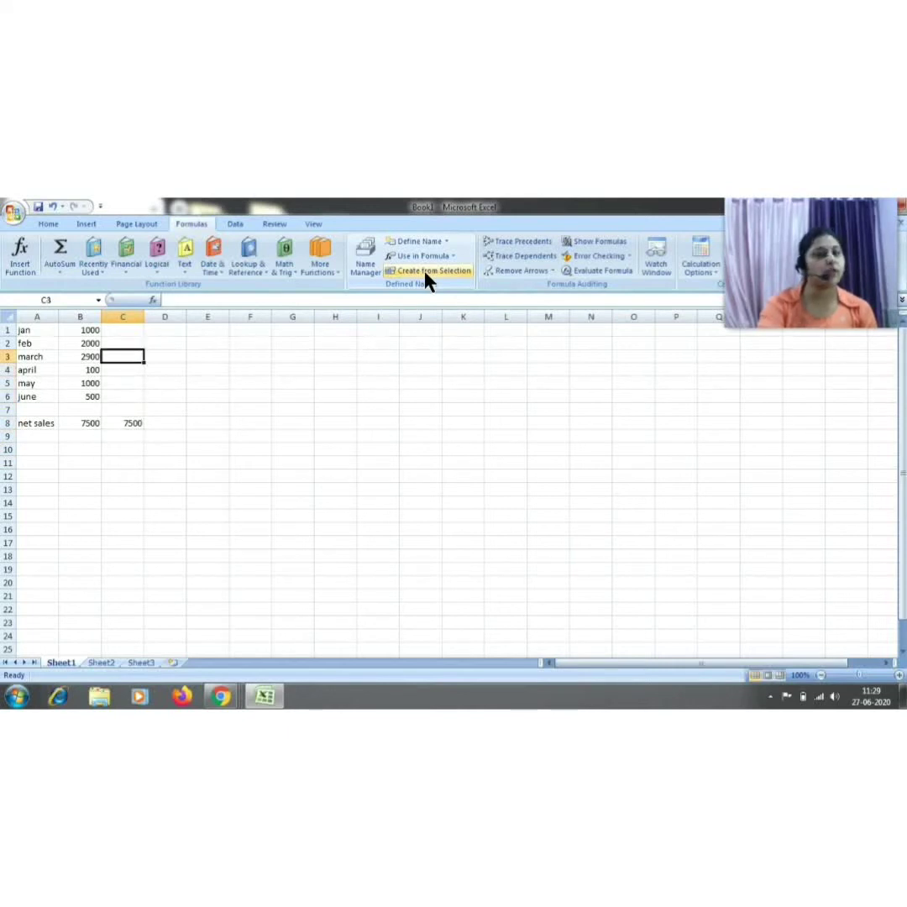
pyautogui.press('Up')
pyautogui.press('Up')
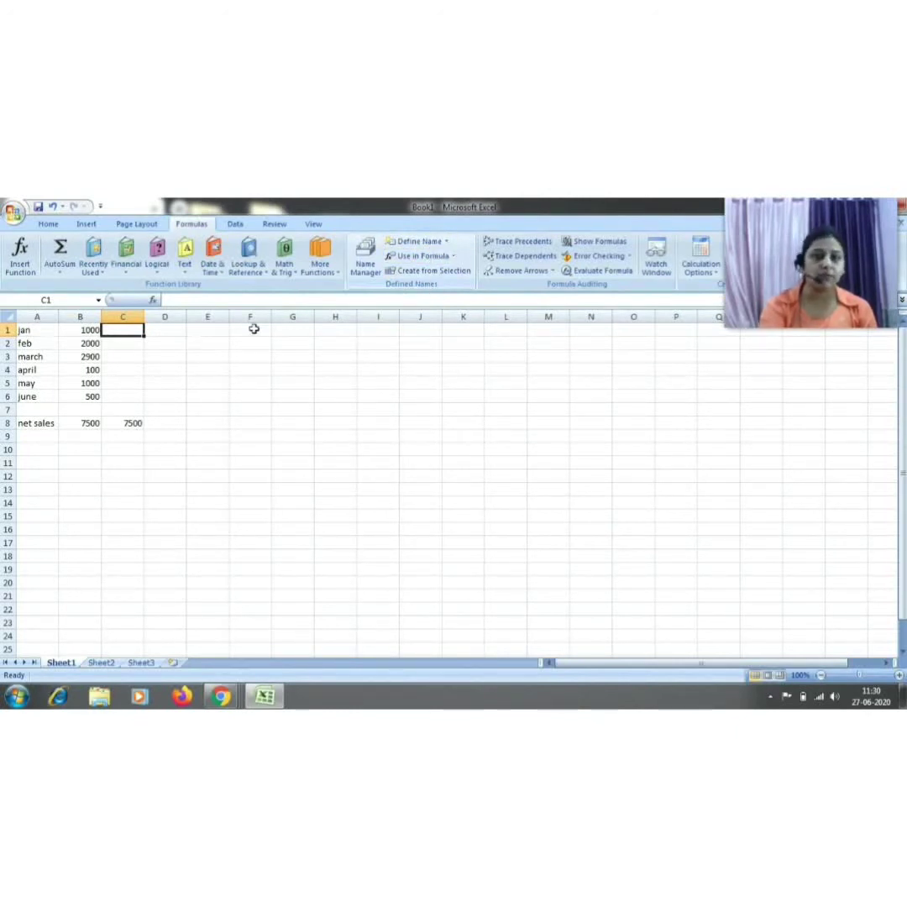
pyautogui.click(183, 424)
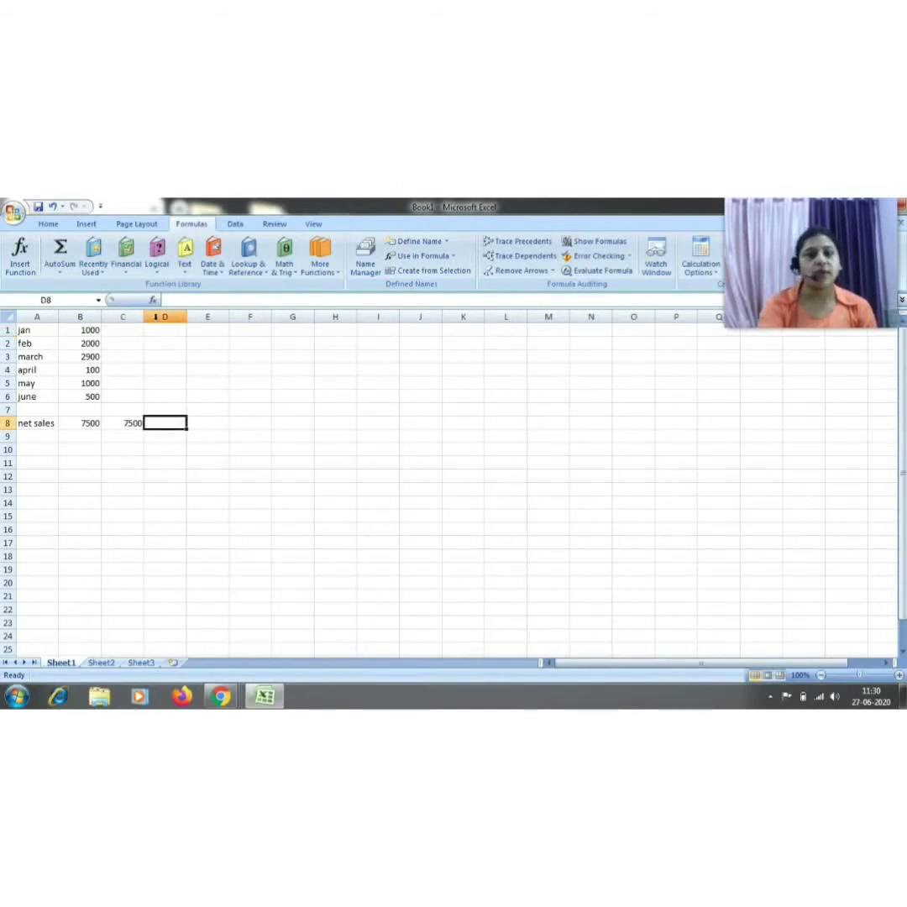
pyautogui.click(157, 330)
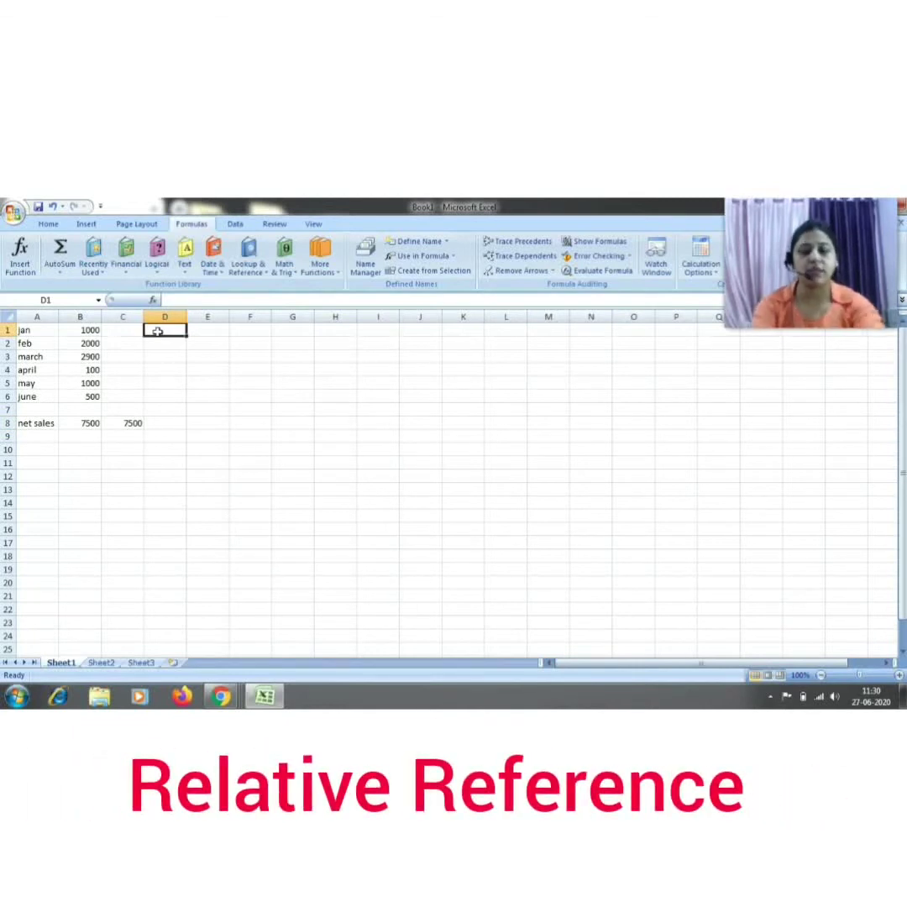
# Step: Enter 10, 20, 30 and 40 into cells D1 through D4
pyautogui.write('10')
pyautogui.press('Return')
pyautogui.write('20')
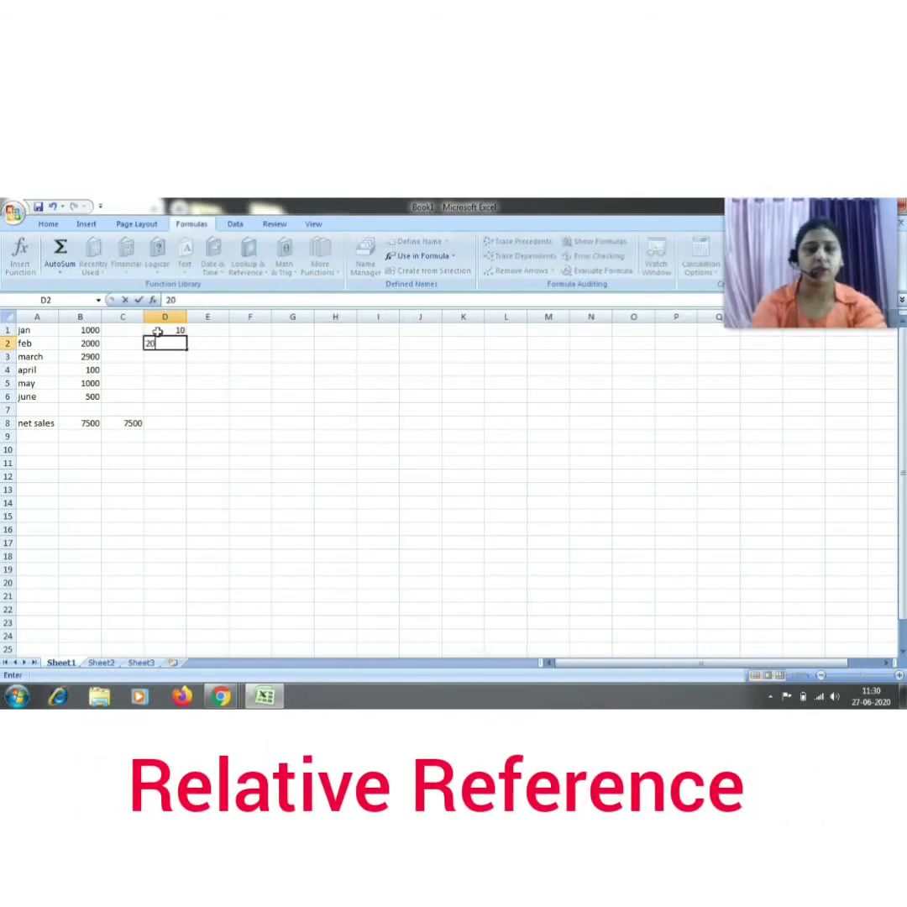
pyautogui.press('Return')
pyautogui.write('30')
pyautogui.press('Return')
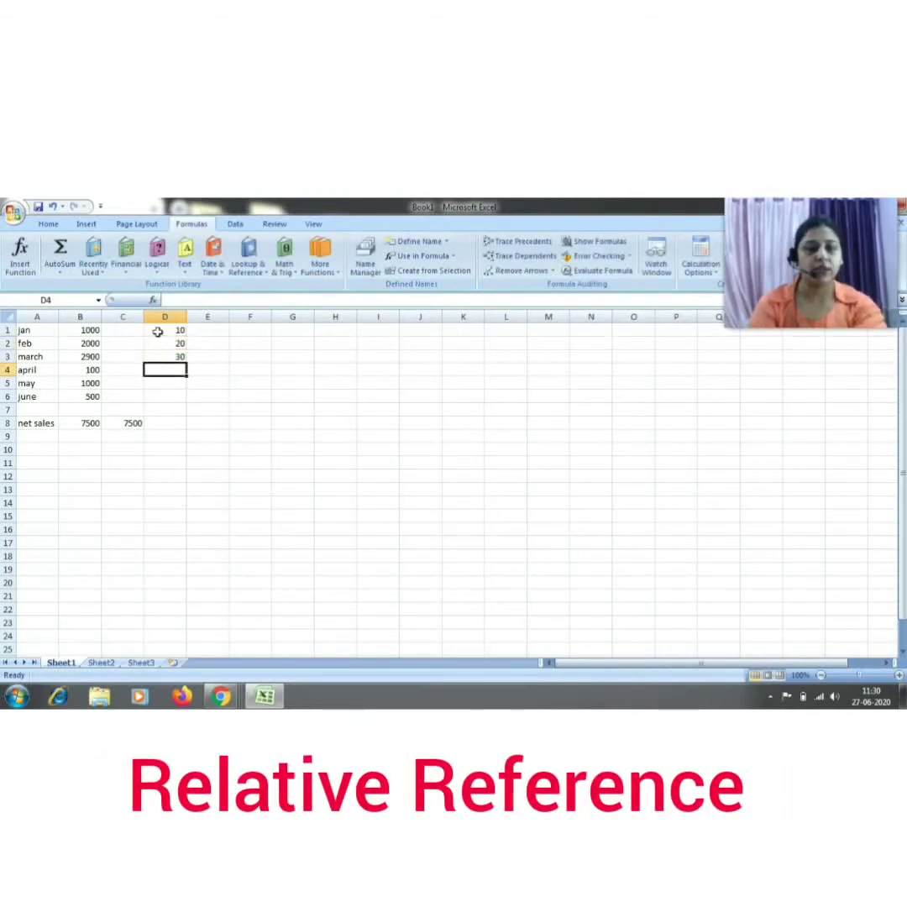
pyautogui.write('40')
pyautogui.press('Left')
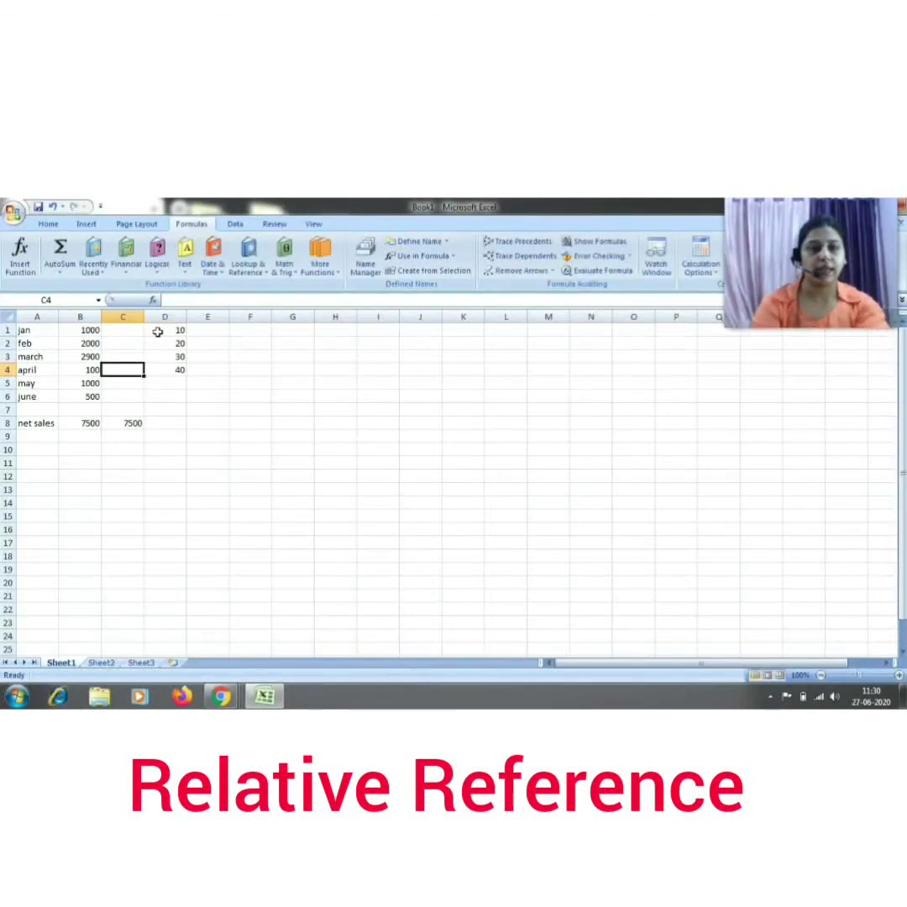
pyautogui.press('Down')
pyautogui.press('Right')
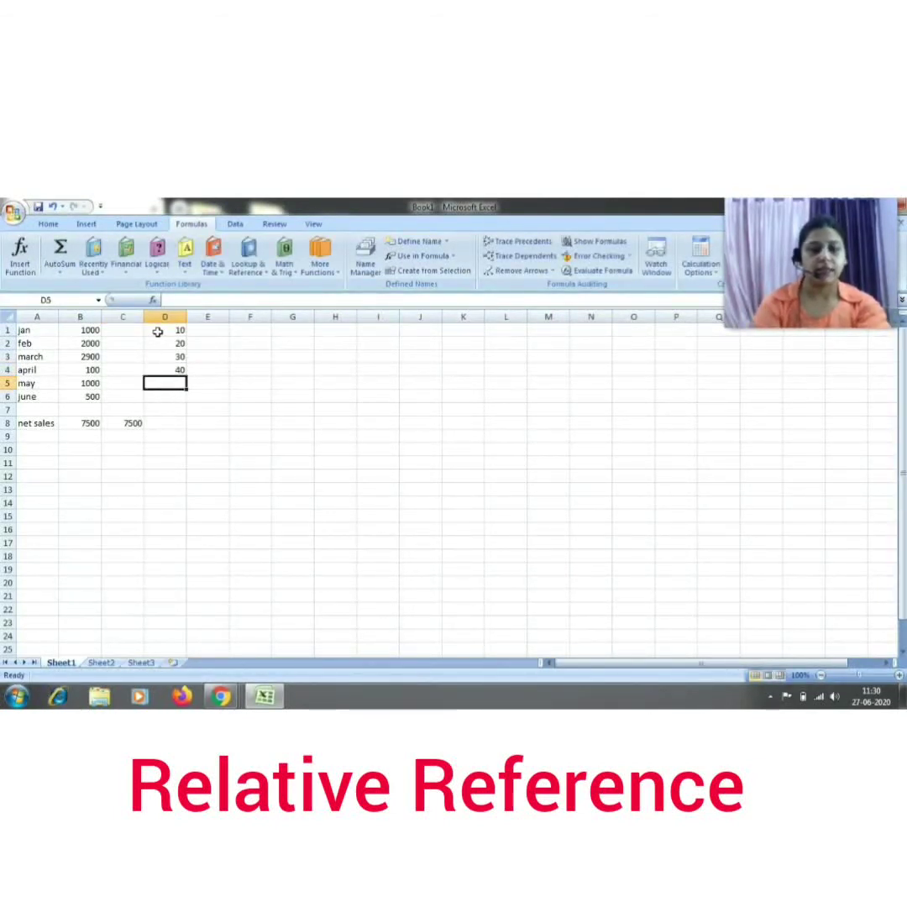
# Step: Enter 100 in D5 and 50 in D6, then select D8
pyautogui.write('1000')
pyautogui.press('Return')
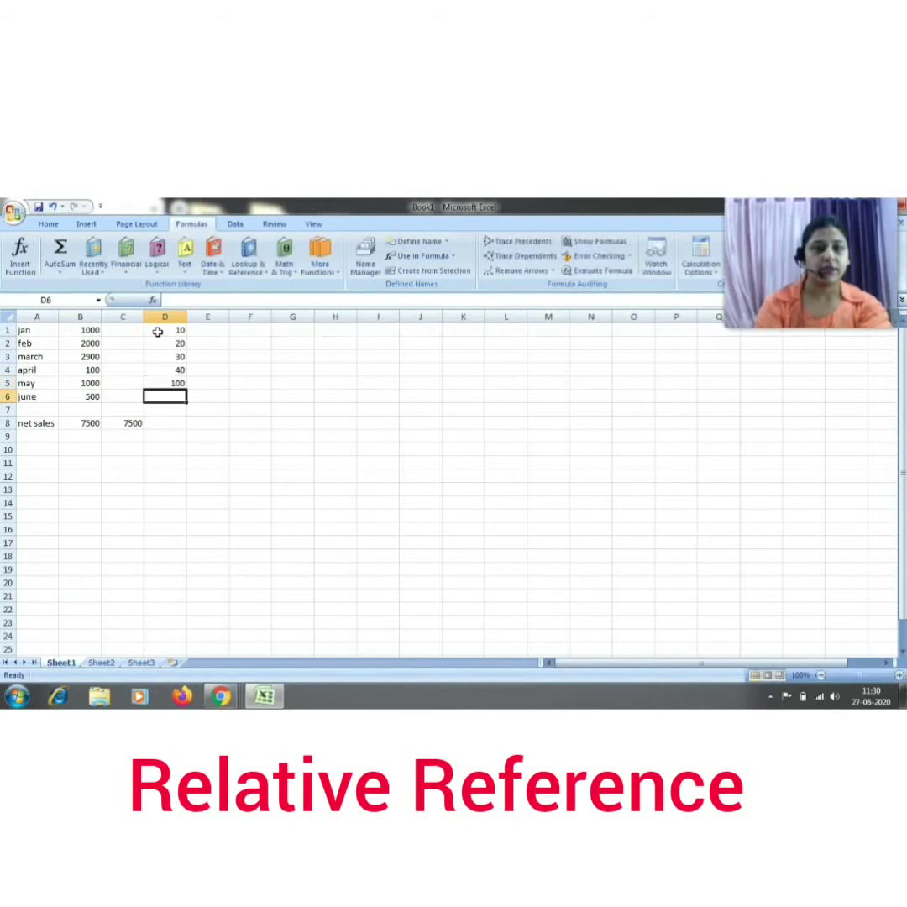
pyautogui.write('50')
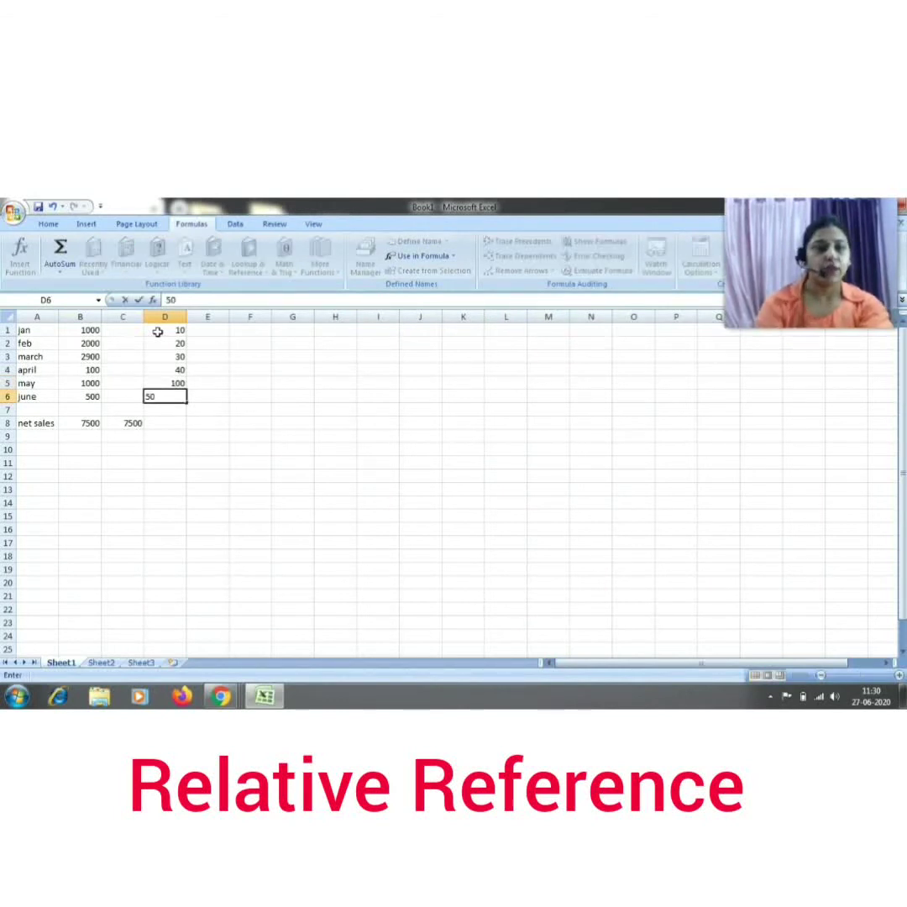
pyautogui.click(172, 423)
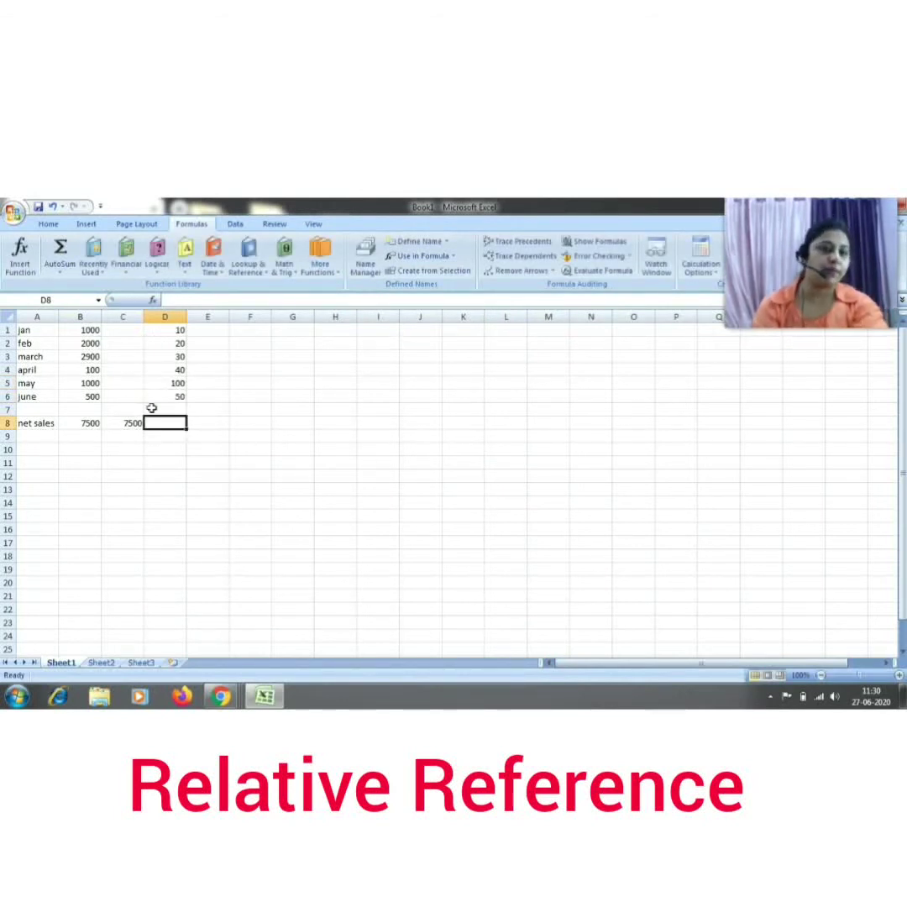
pyautogui.click(87, 423)
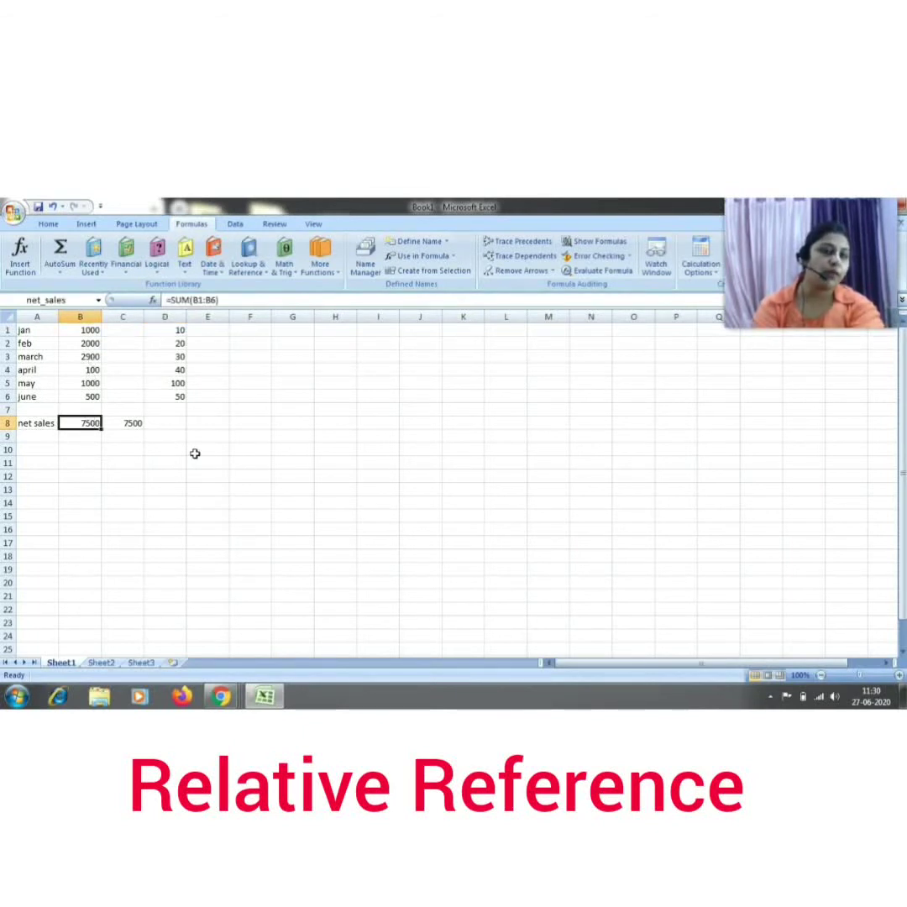
pyautogui.click(175, 421)
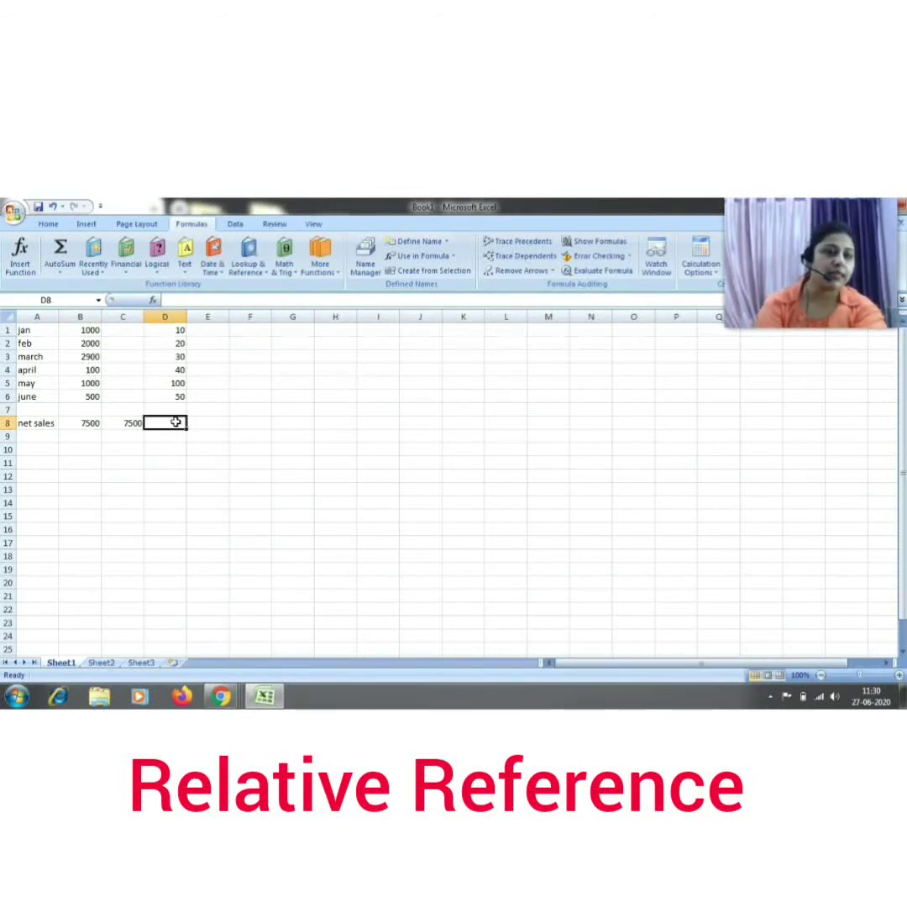